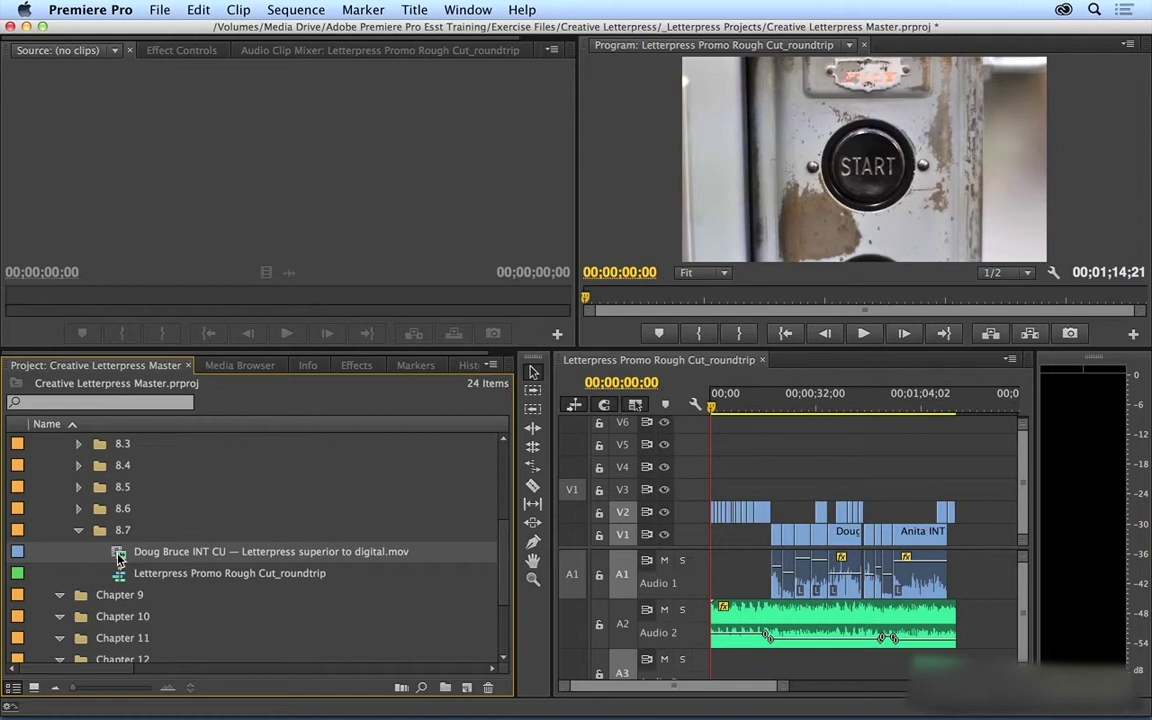
Load the interview clip in the Source monitor and play it briefly, pausing at 16;31;27;24.
mouse_move(114, 557)
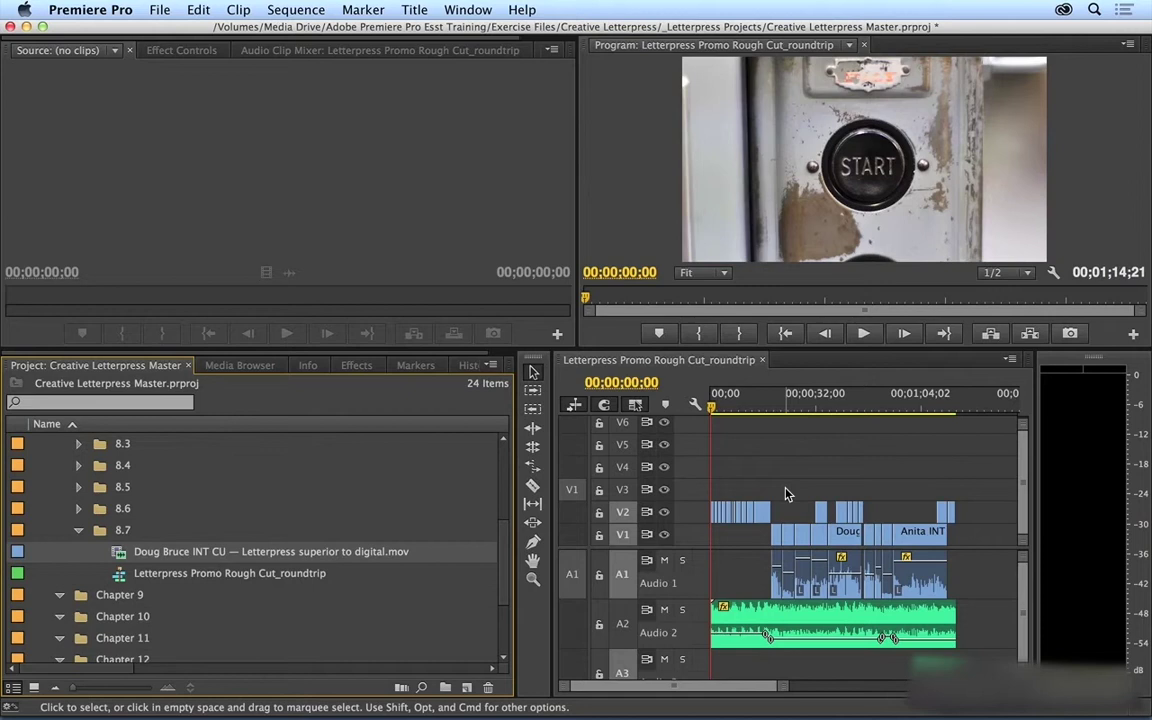
double_click(119, 560)
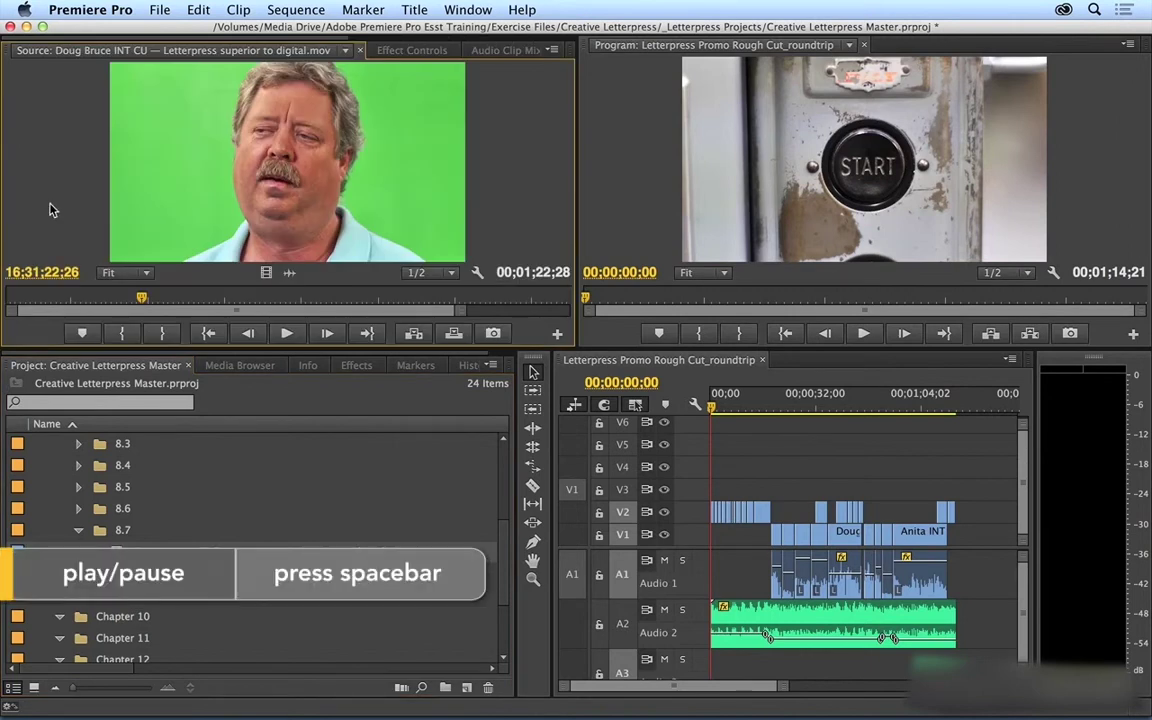
key("space")
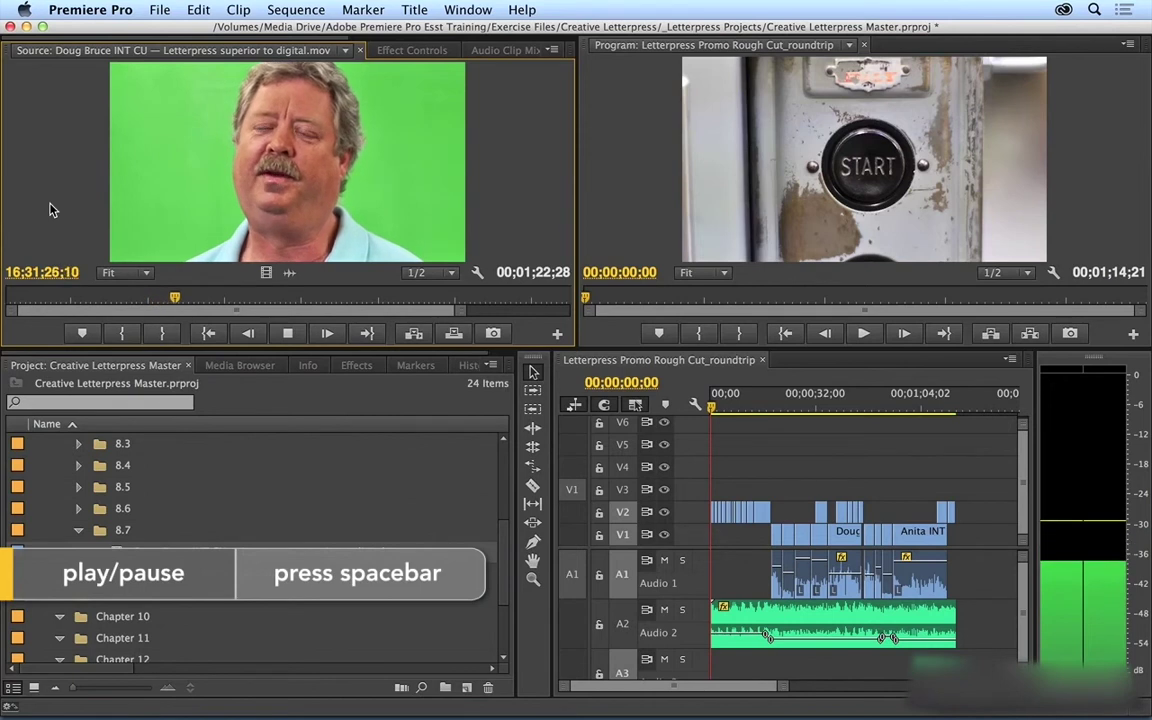
key("space")
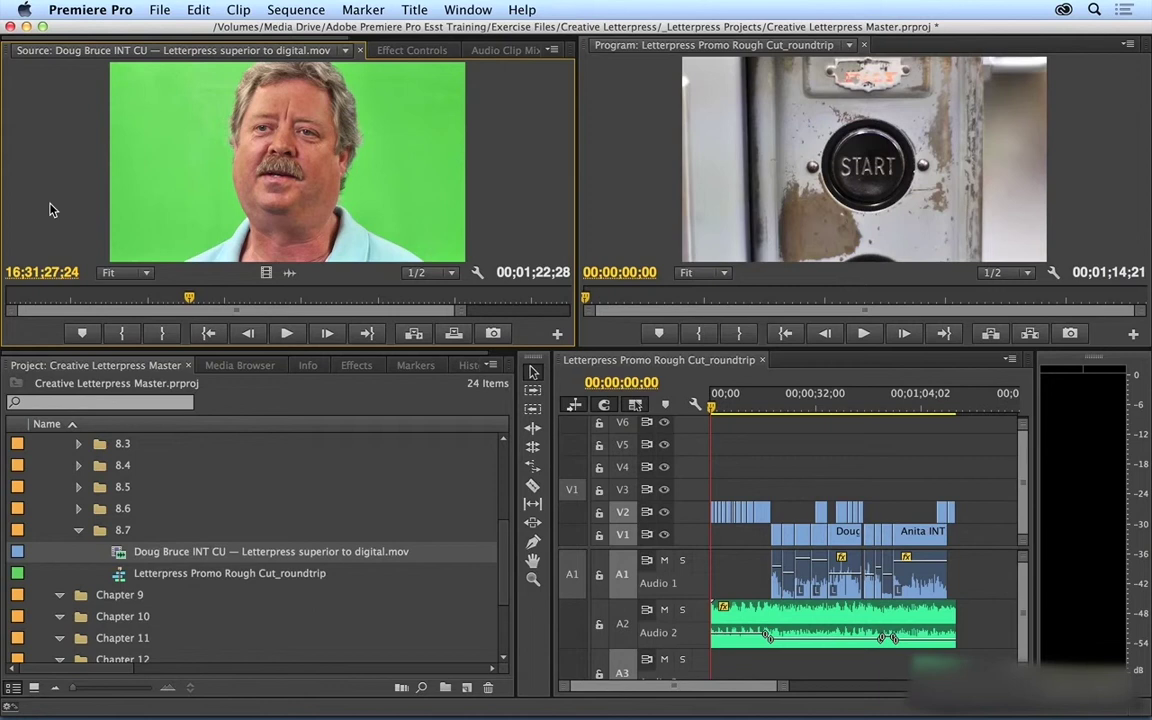
Send the interview clip to Audition with Edit in Adobe Audition > Clip, then widen the Project panel.
right_click(119, 558)
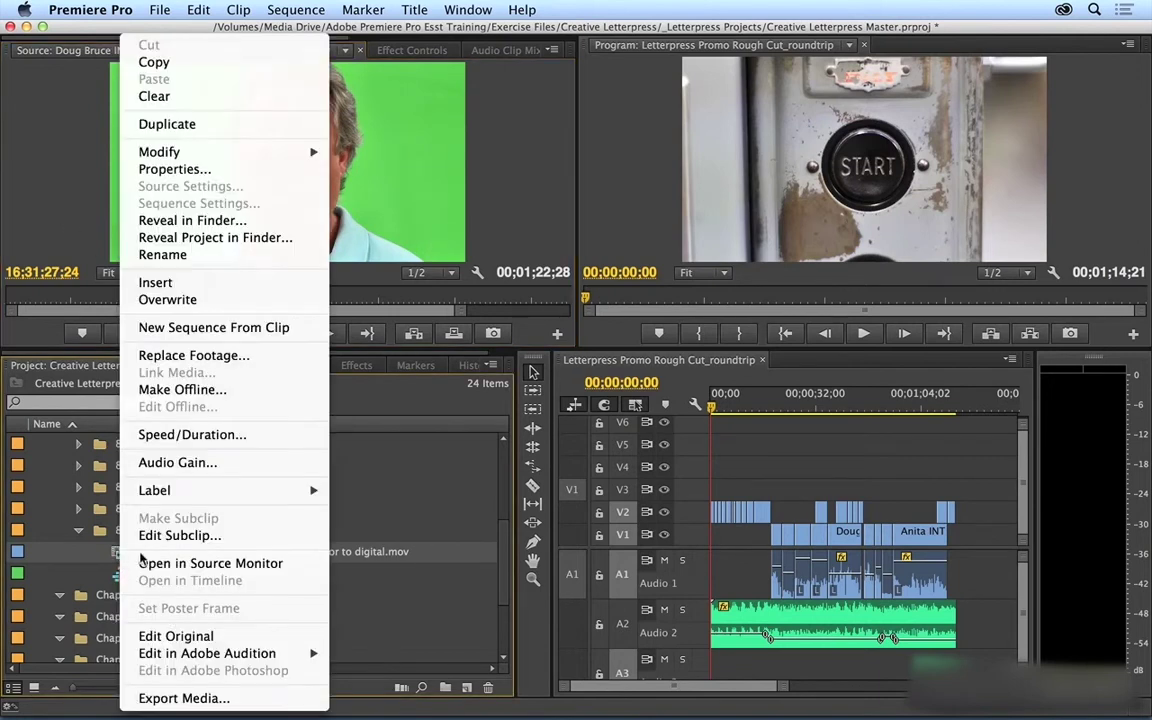
mouse_move(195, 656)
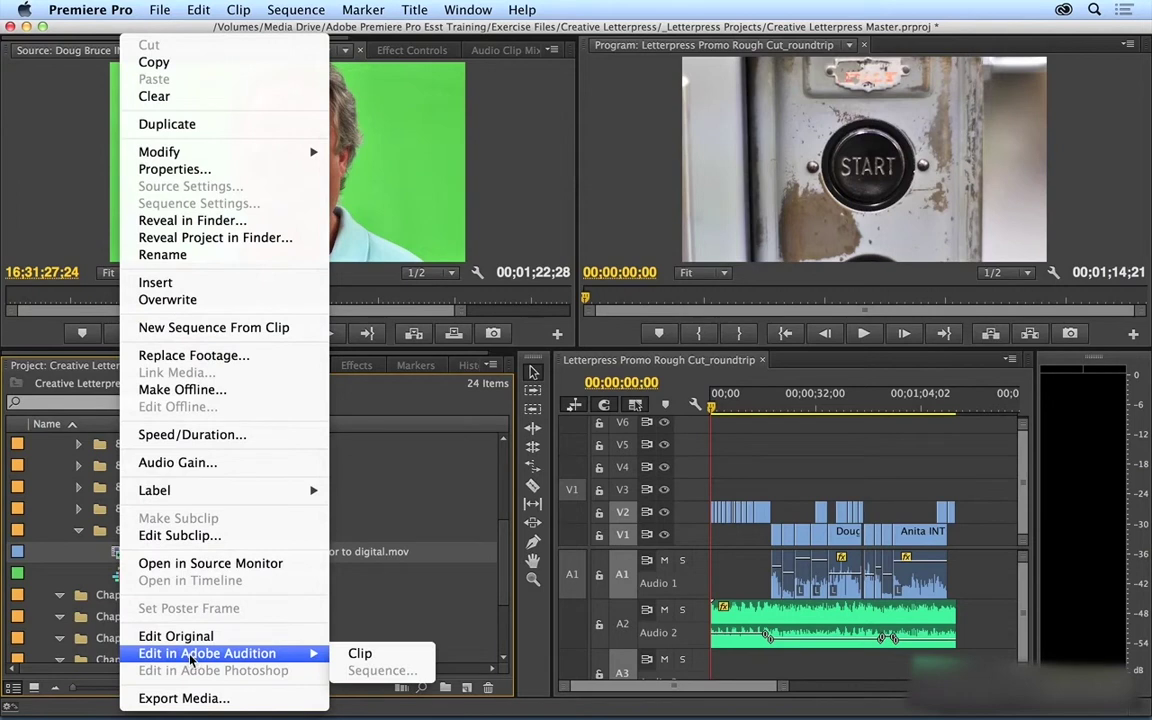
left_click(411, 656)
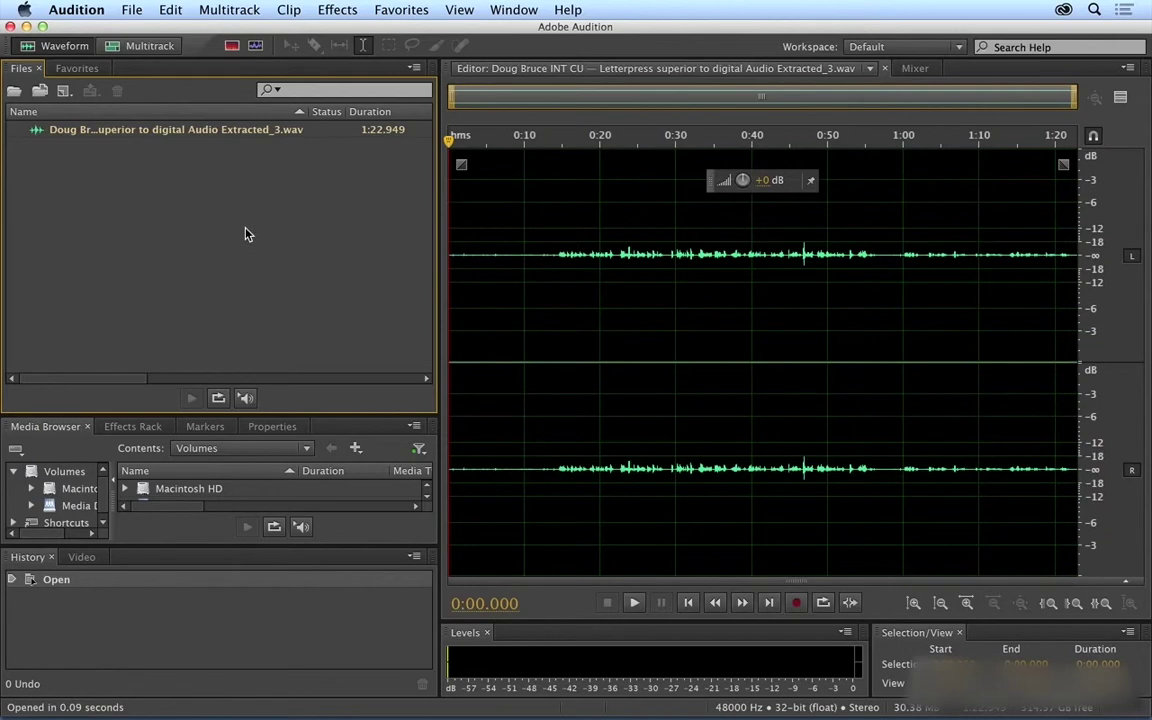
key("super+Tab")
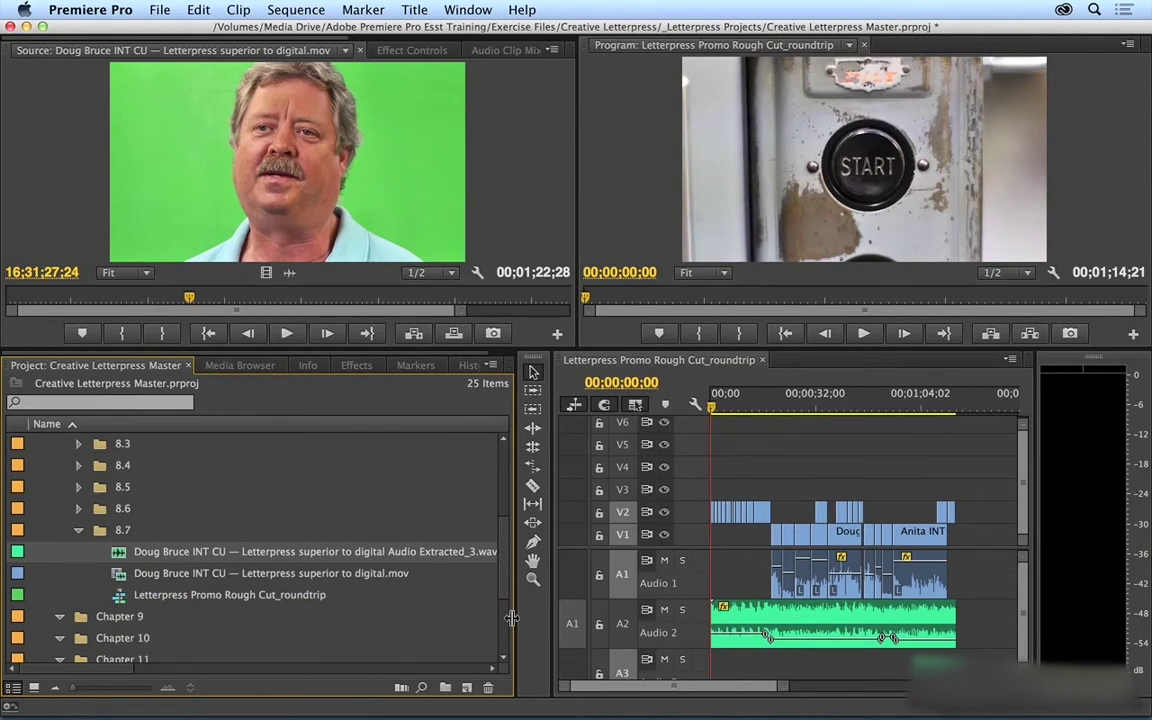
left_click_drag(516, 621, 564, 621)
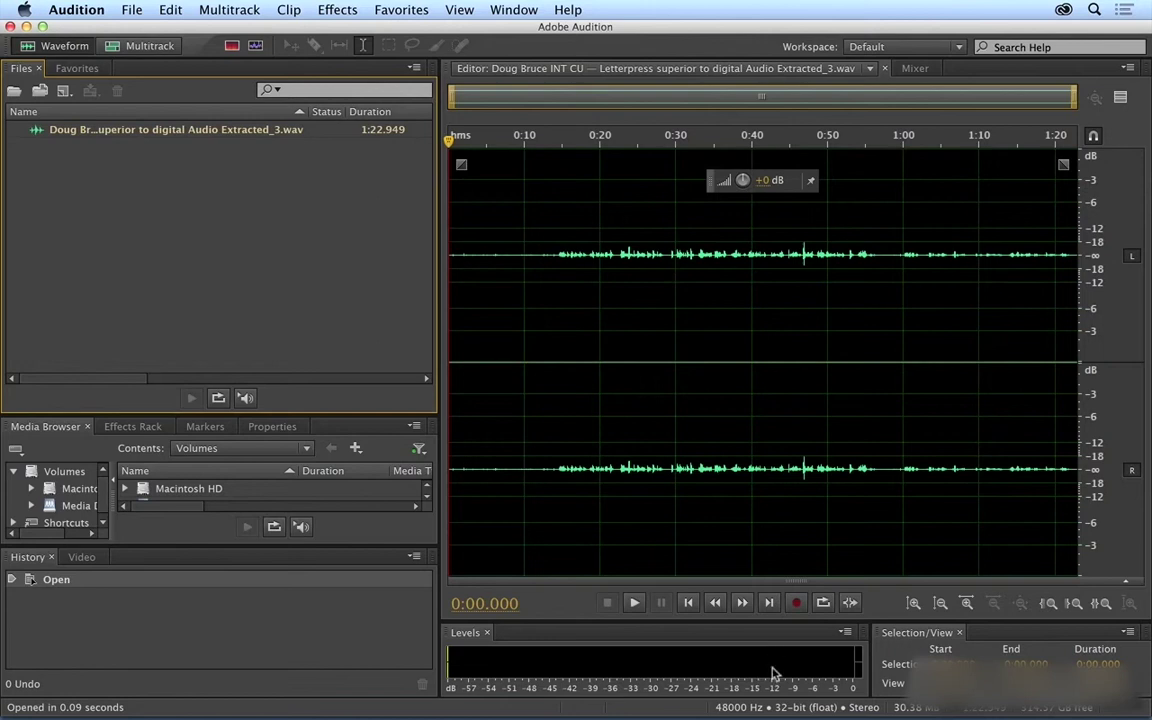
Amplify the whole Audio Extracted_3.wav by +15 dB using the on-clip volume knob during playback.
left_click(567, 268)
key("space")
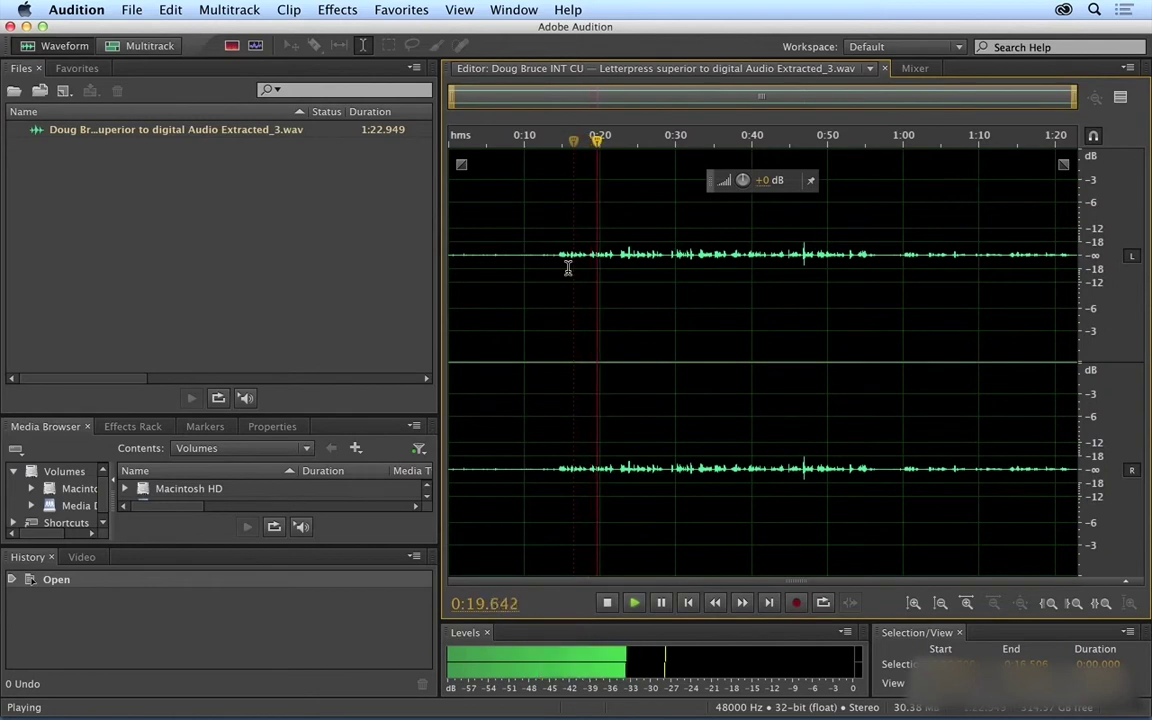
key("space")
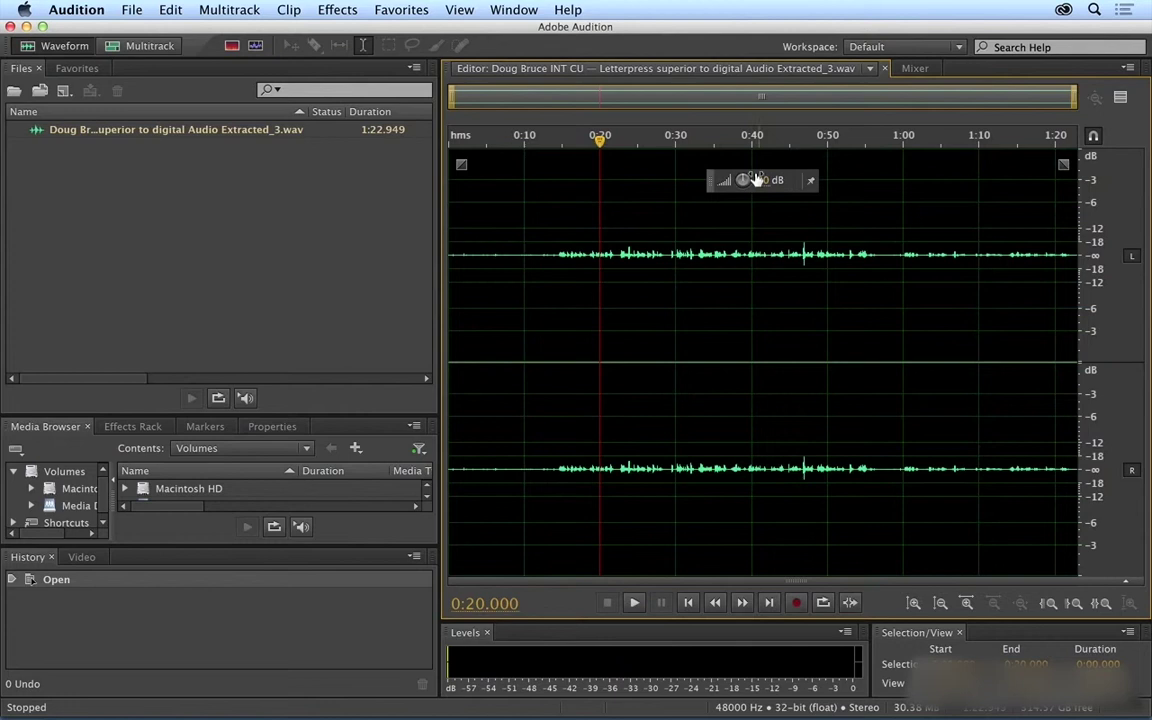
key("space")
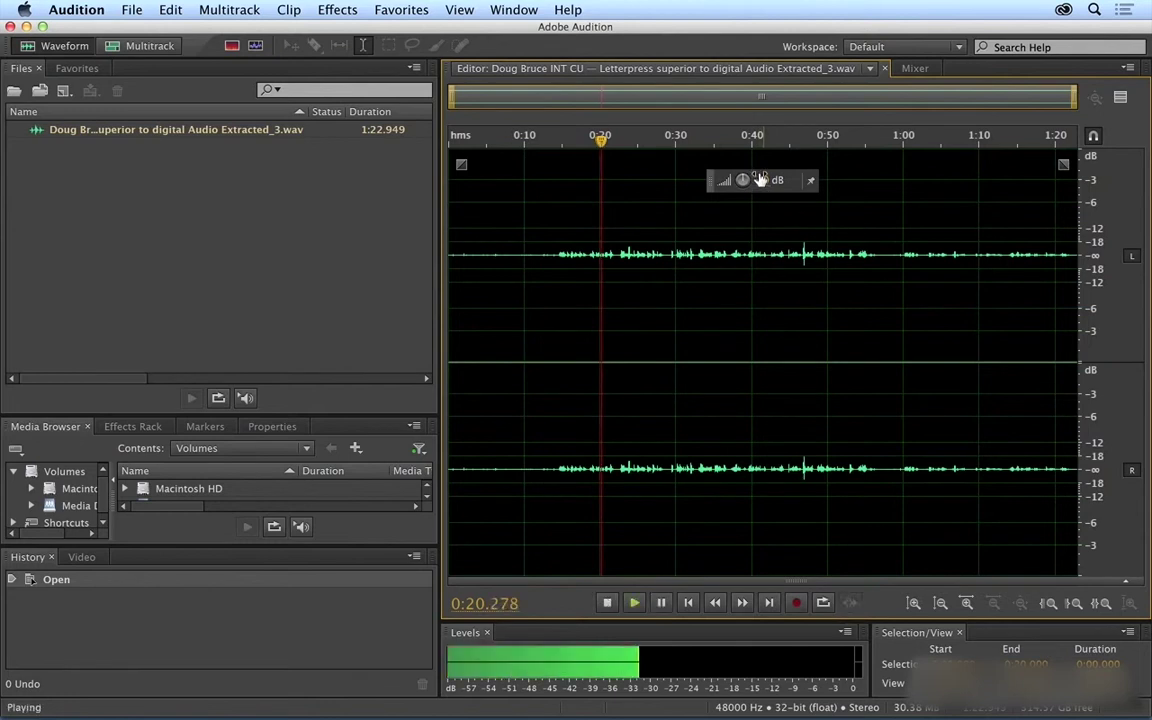
left_click_drag(760, 179, 819, 184)
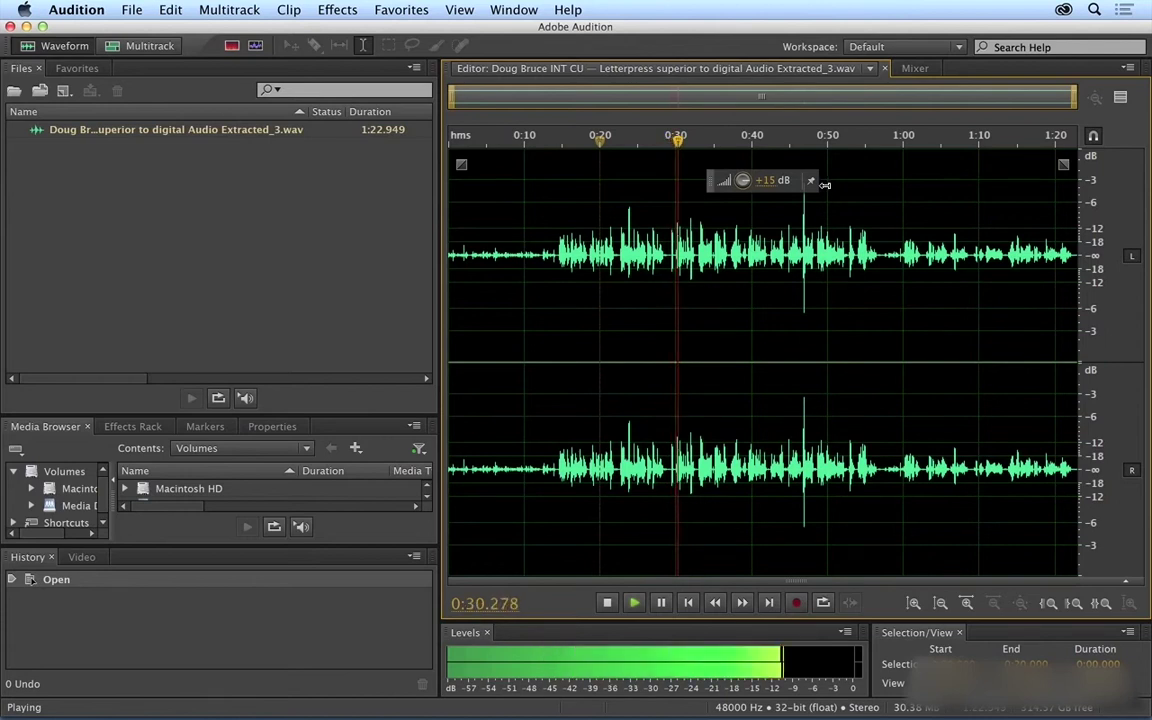
key("space")
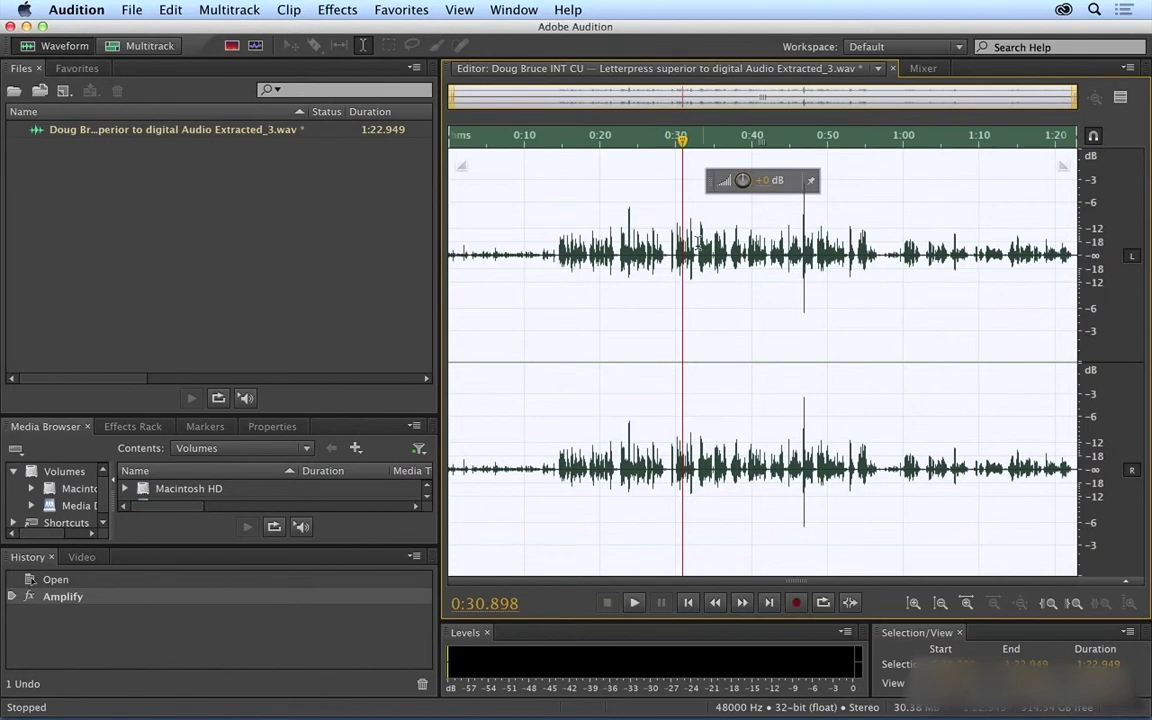
Zoom into the waveform and select the silent gap from 0:32.5 to 0:32.9, listening to it.
key("plus")
key("plus")
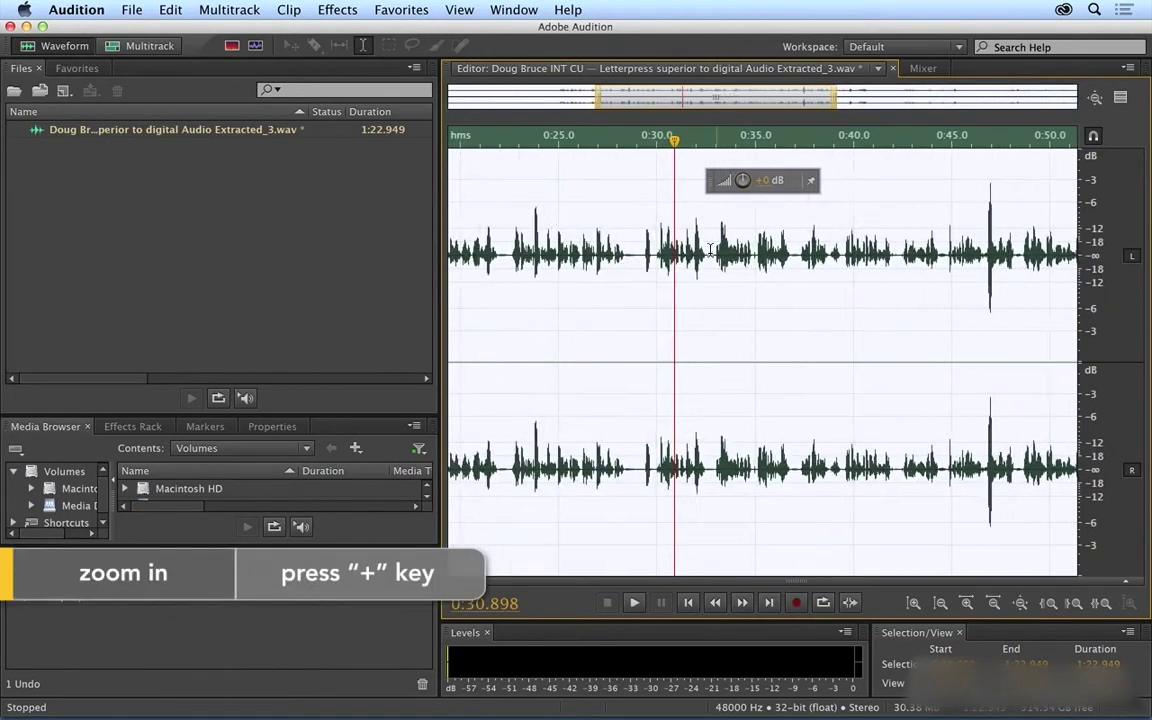
key("plus")
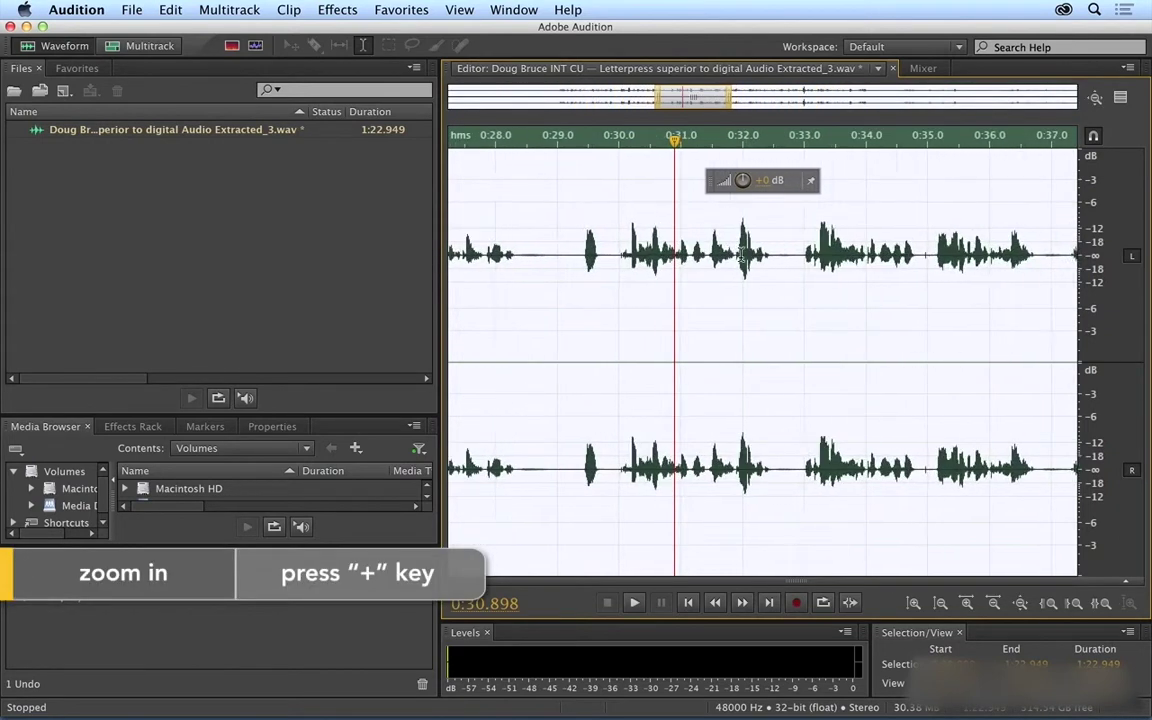
scroll(742, 252, "right", 5)
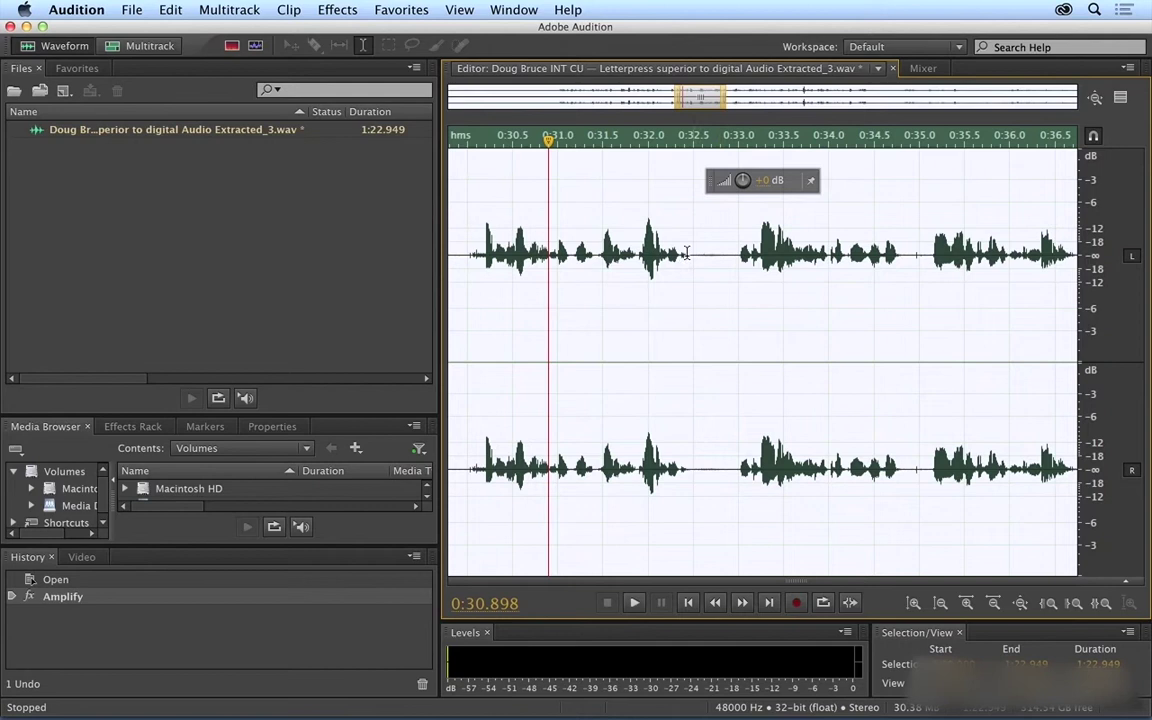
left_click(686, 253)
left_click_drag(694, 253, 731, 253)
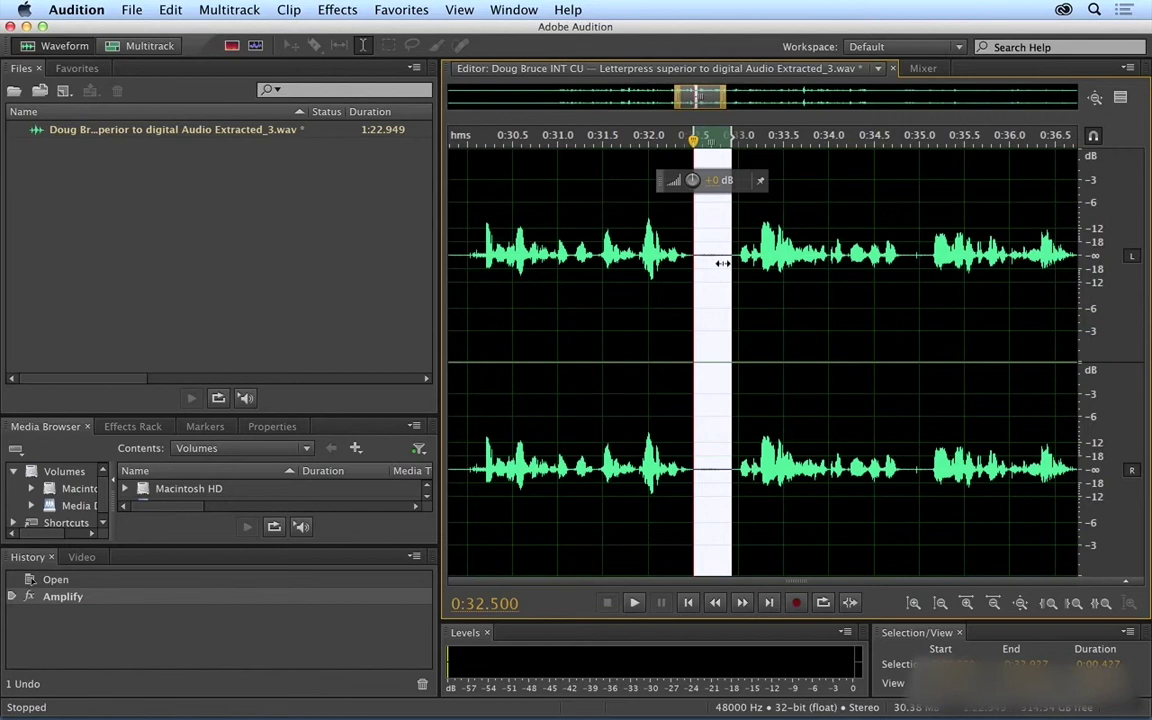
key("space")
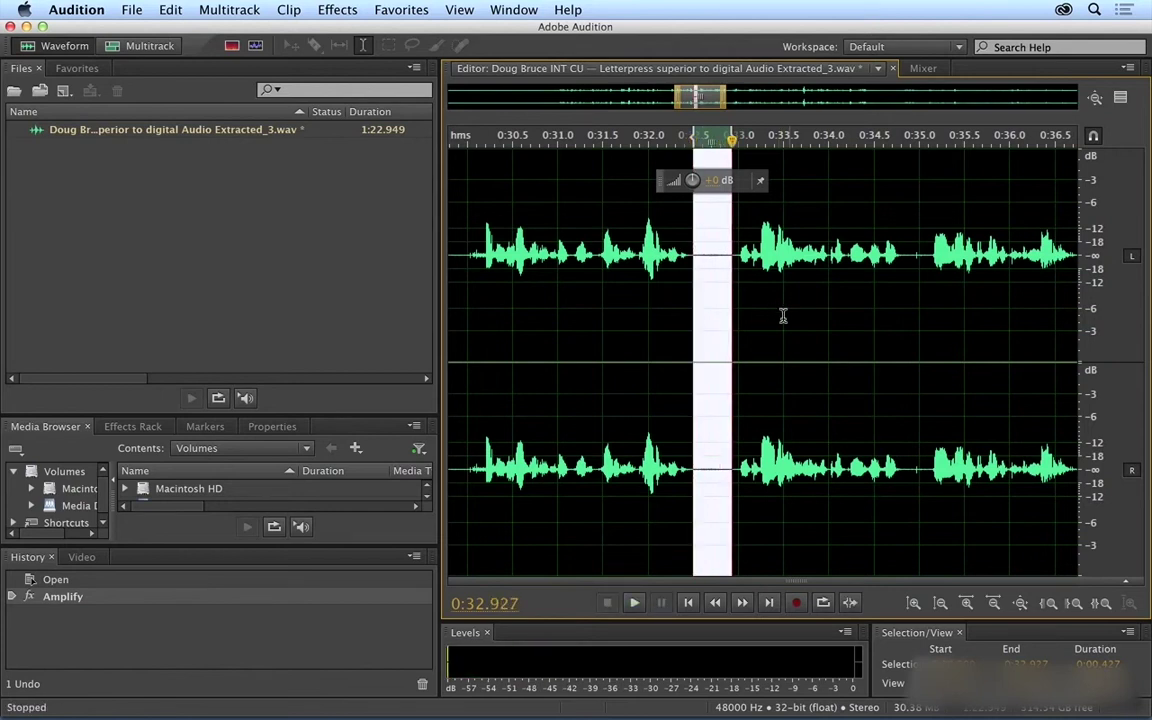
Capture a noise print from the selected gap via Effects > Noise Reduction / Restoration.
left_click(332, 9)
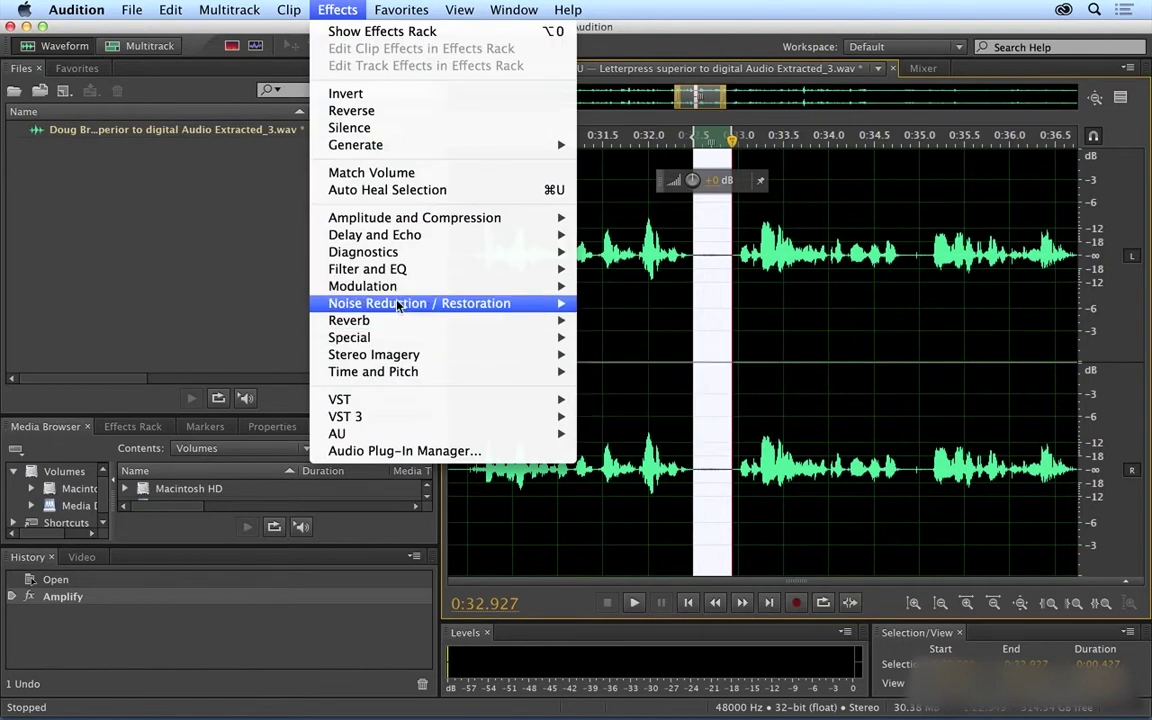
mouse_move(401, 304)
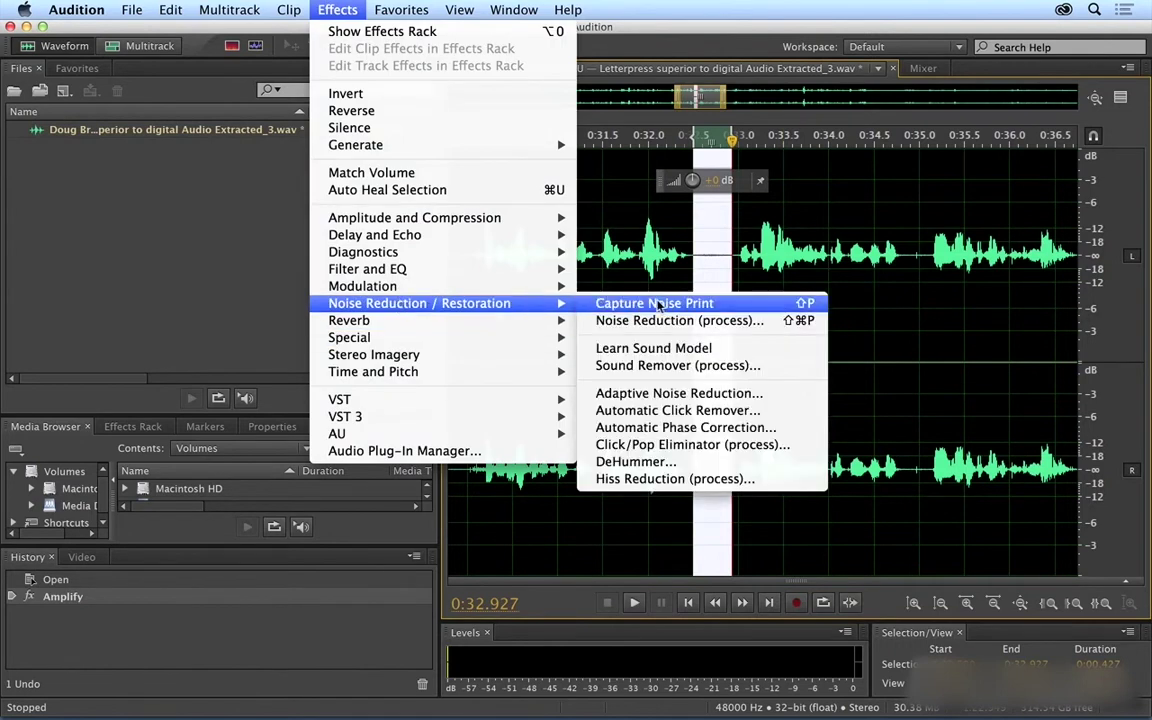
left_click(786, 306)
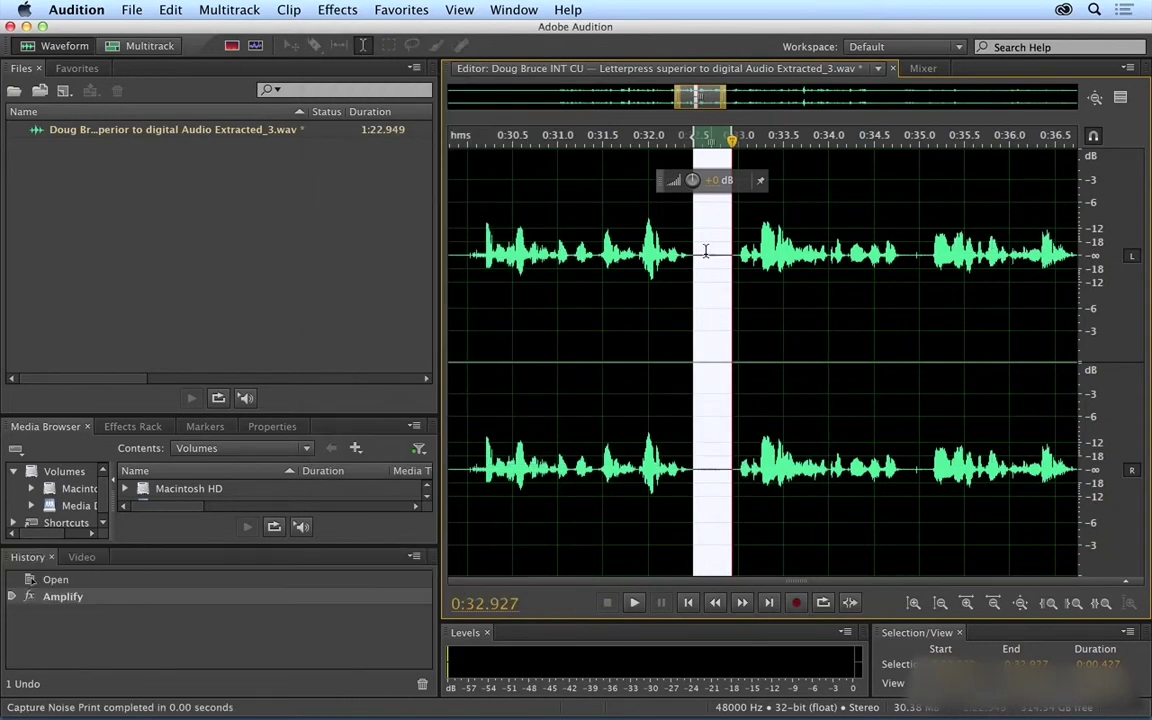
Select the entire file and apply Noise Reduction (process) at 83% after previewing it.
left_click(706, 250)
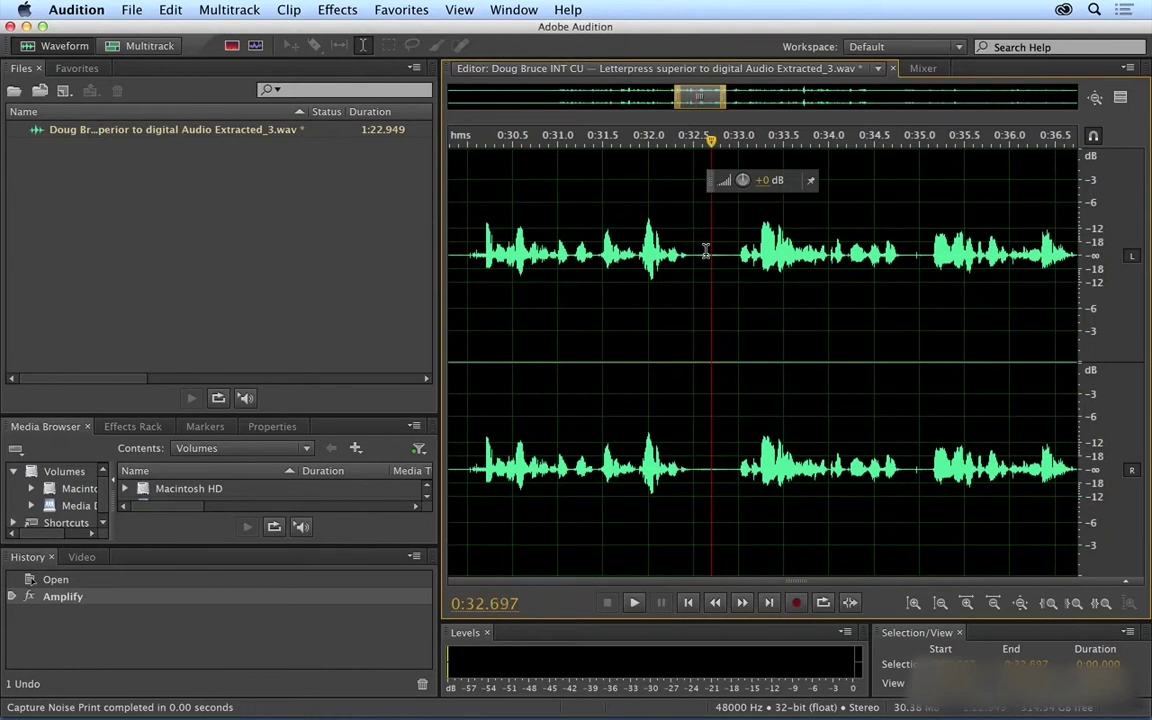
key("super+a")
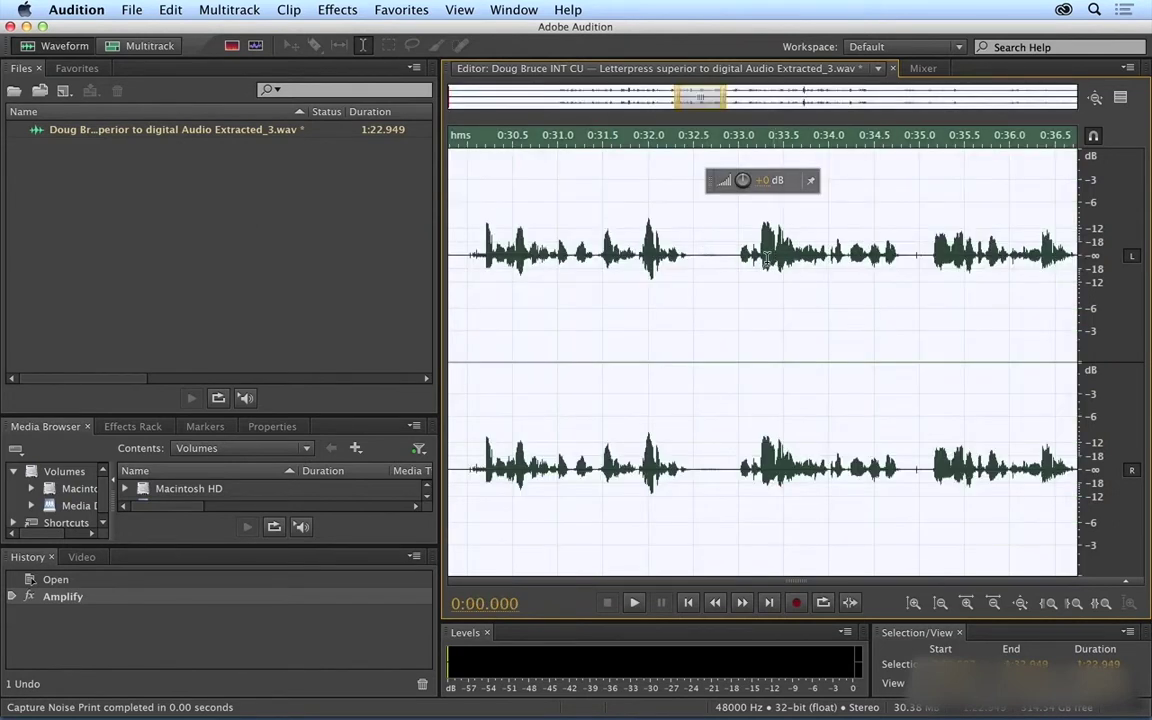
left_click(340, 9)
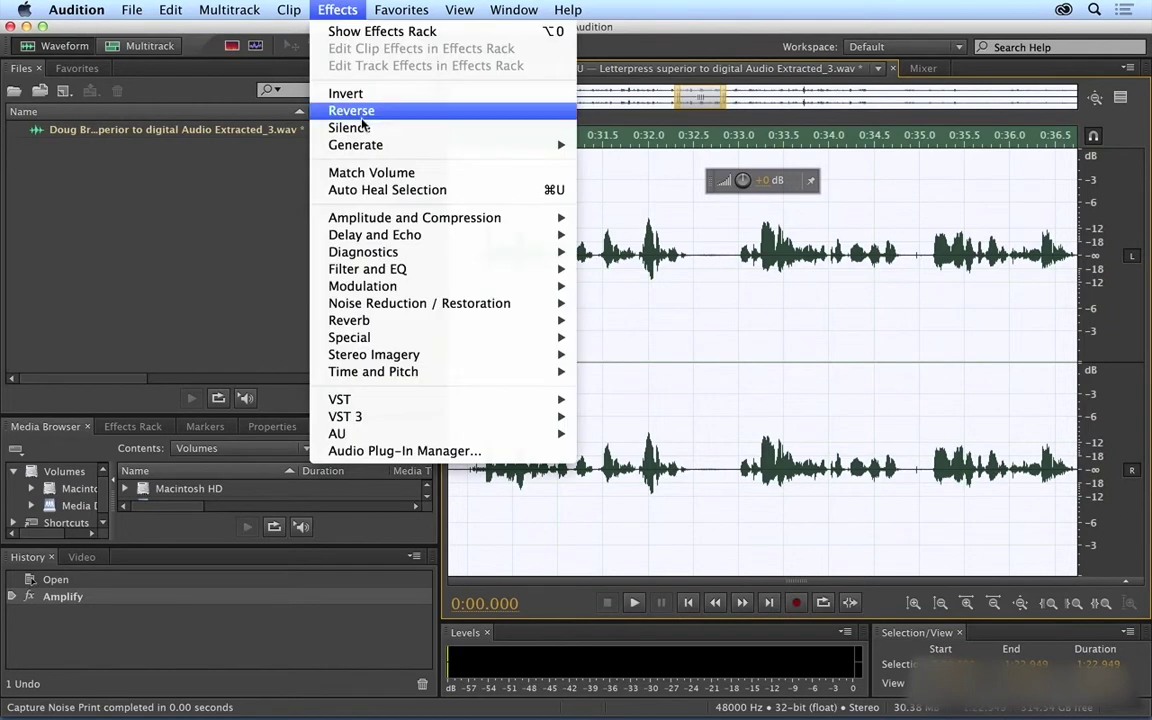
mouse_move(440, 305)
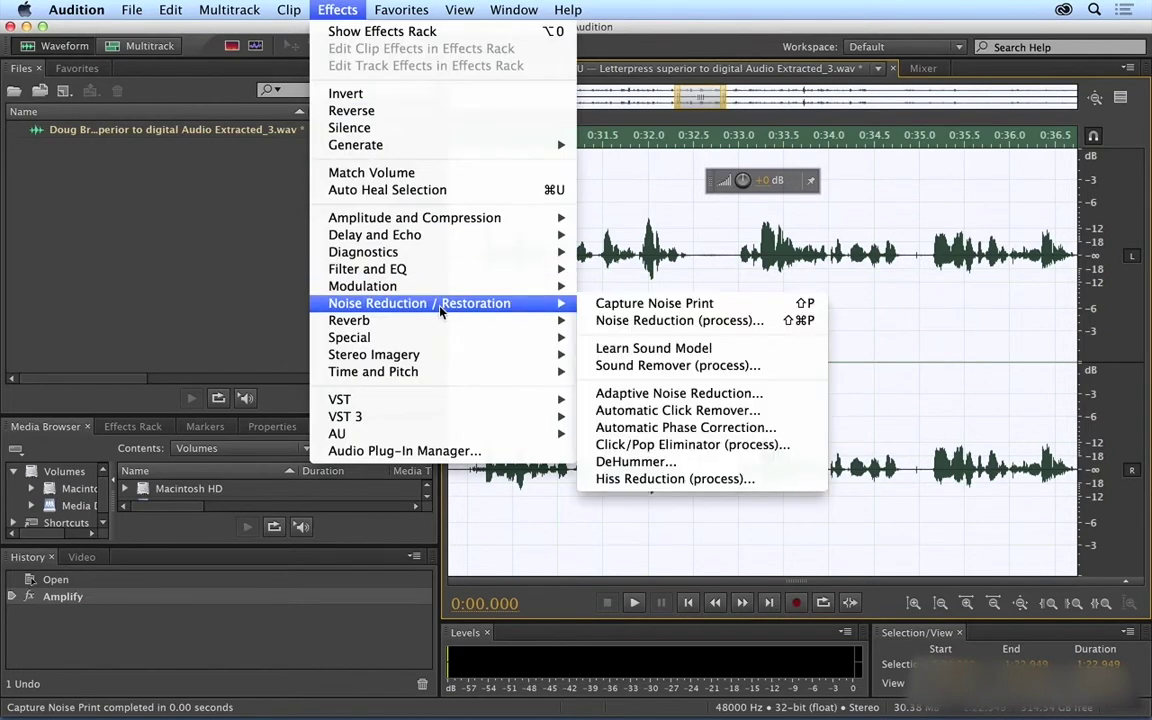
left_click(775, 322)
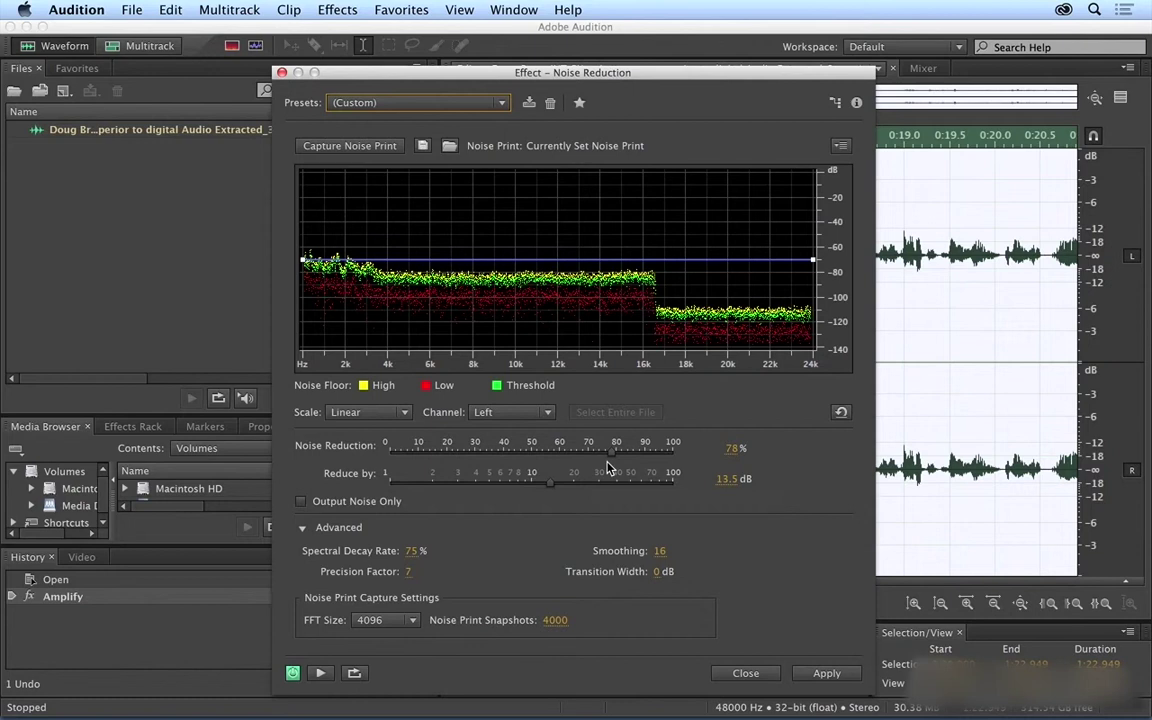
key("space")
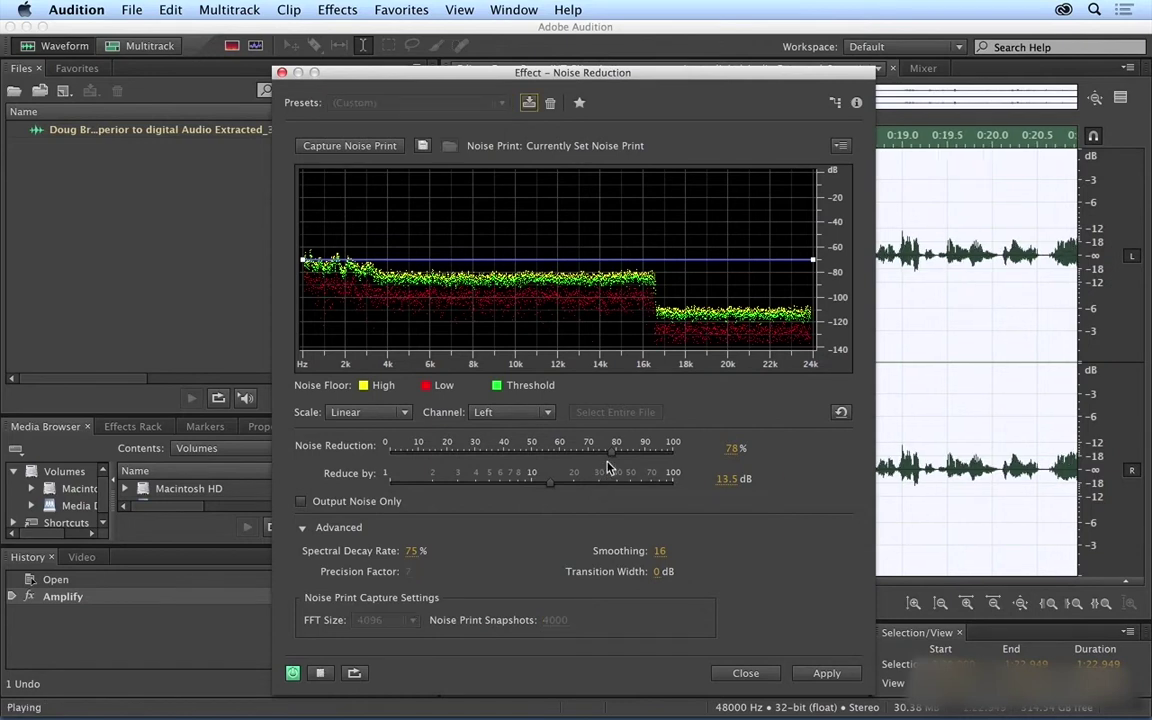
mouse_move(613, 458)
left_mouse_down()
mouse_move(670, 460)
mouse_move(572, 460)
mouse_move(618, 456)
left_mouse_up()
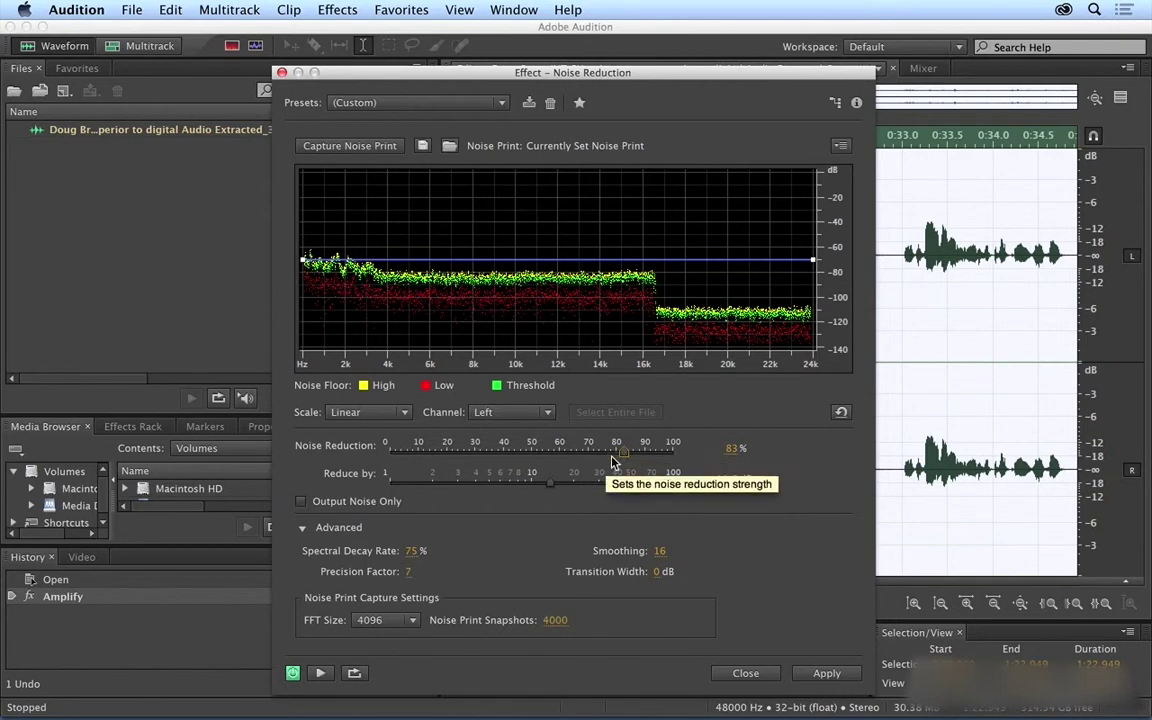
left_click(822, 674)
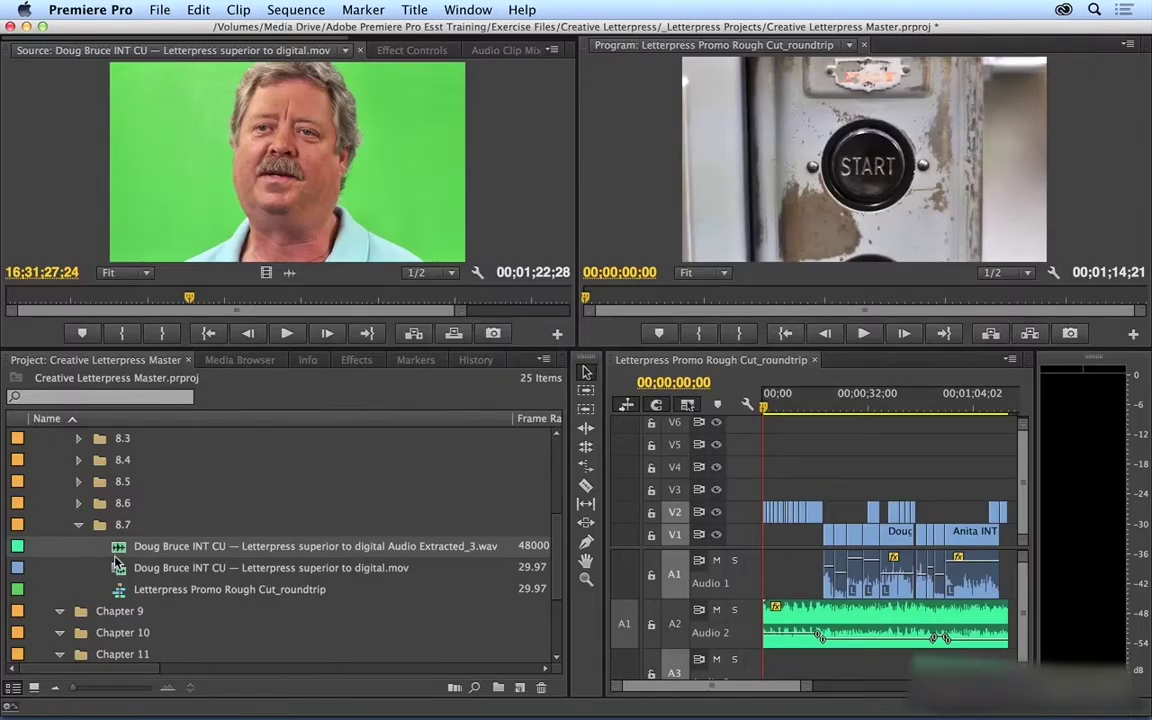
Preview the extracted wav from about 23 seconds in Premiere, then save it in Audition.
double_click(118, 548)
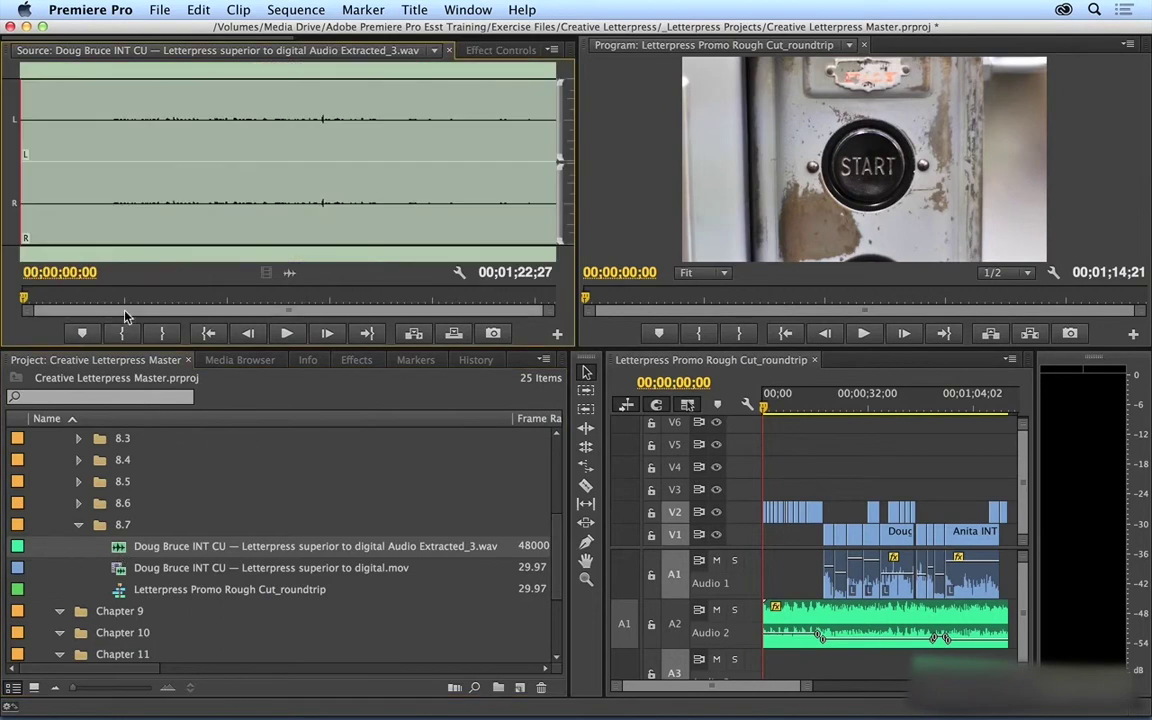
left_click(173, 305)
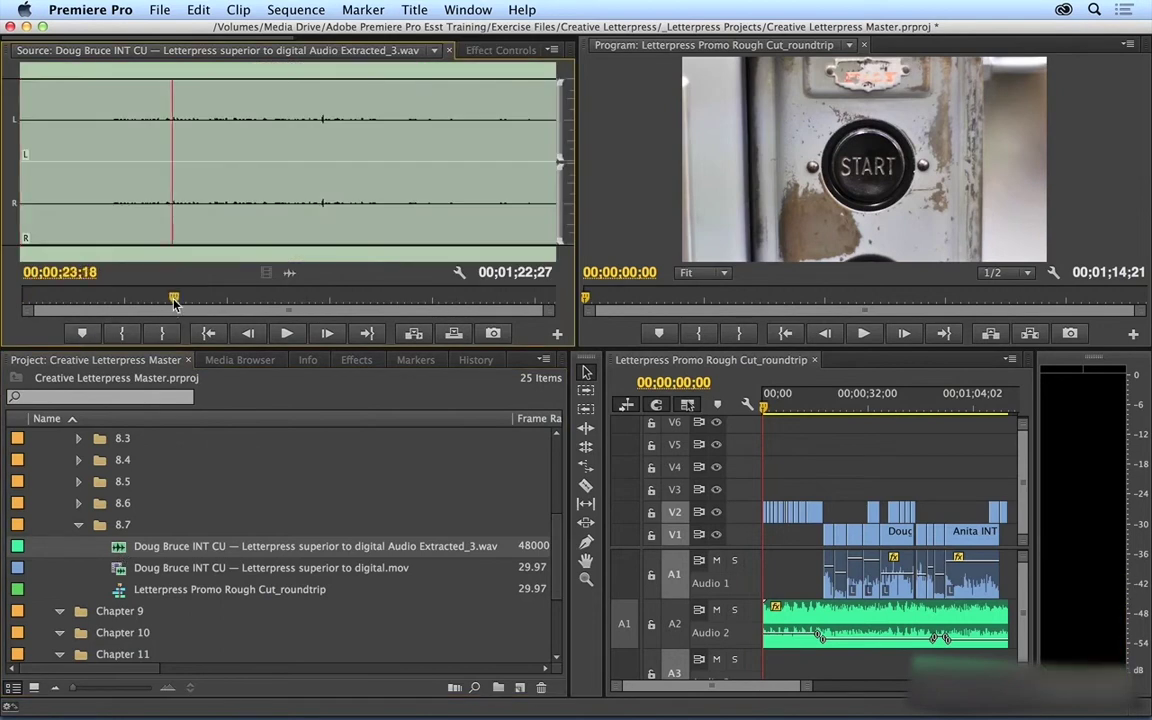
key("space")
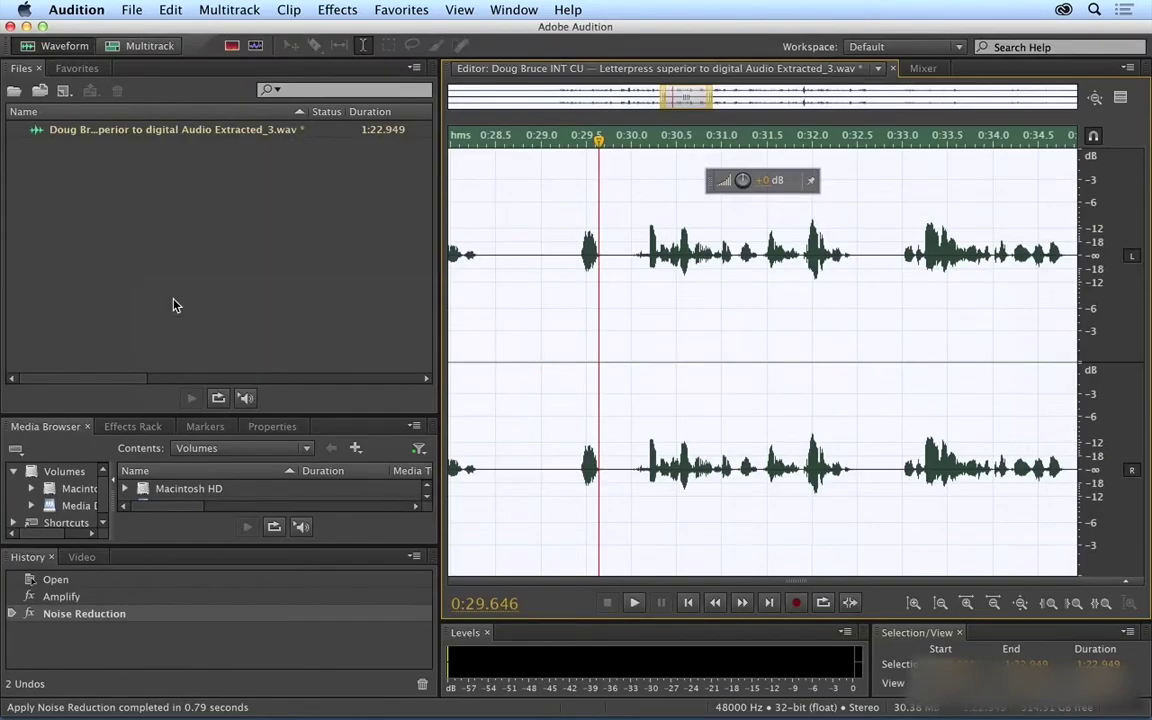
key("Home")
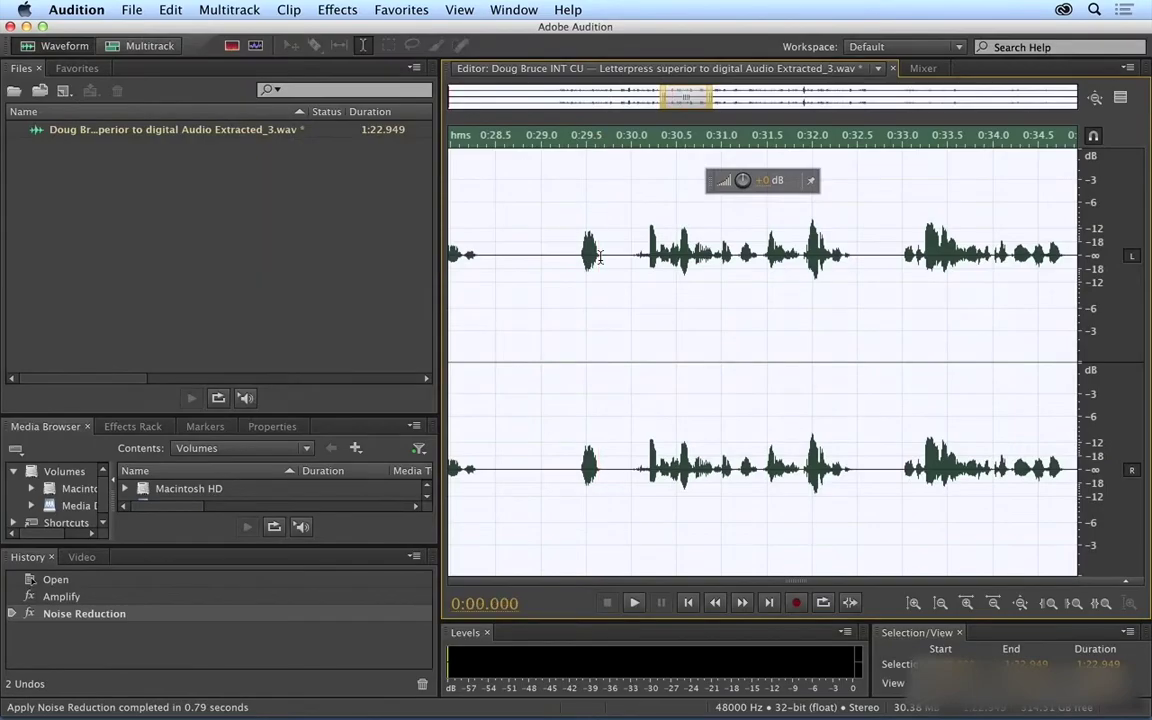
key("super+s")
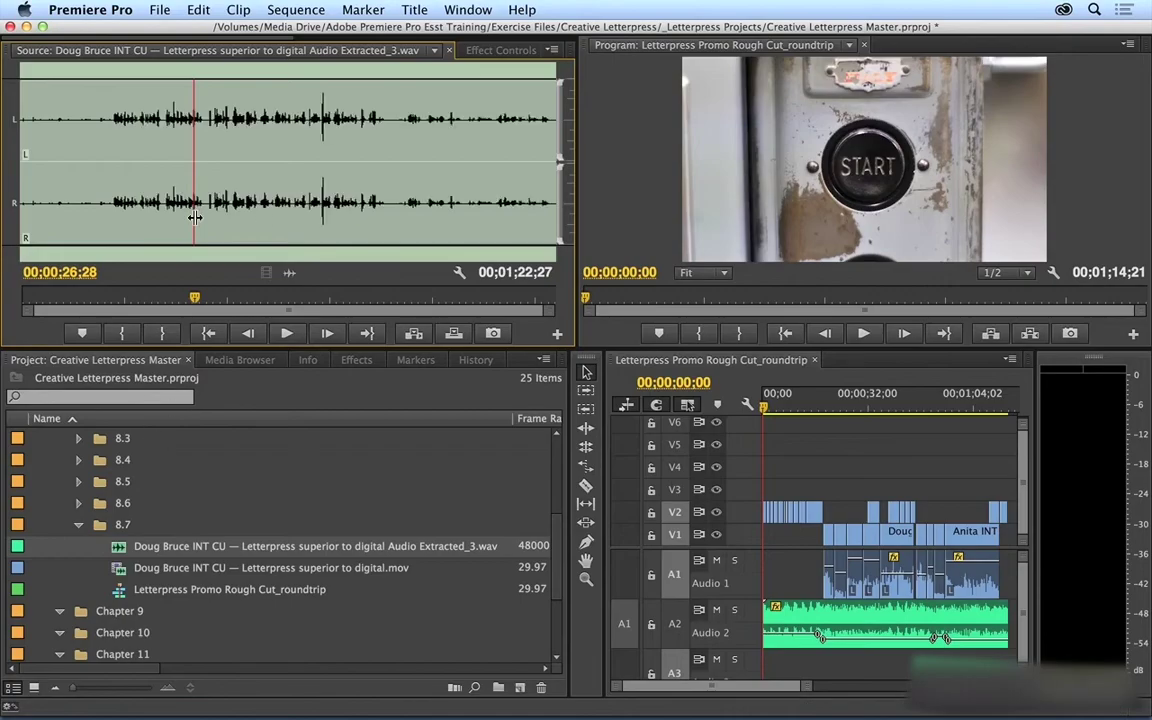
Play the updated wav to hear the Audition edits, then load the interview video clip into the Source monitor.
key("space")
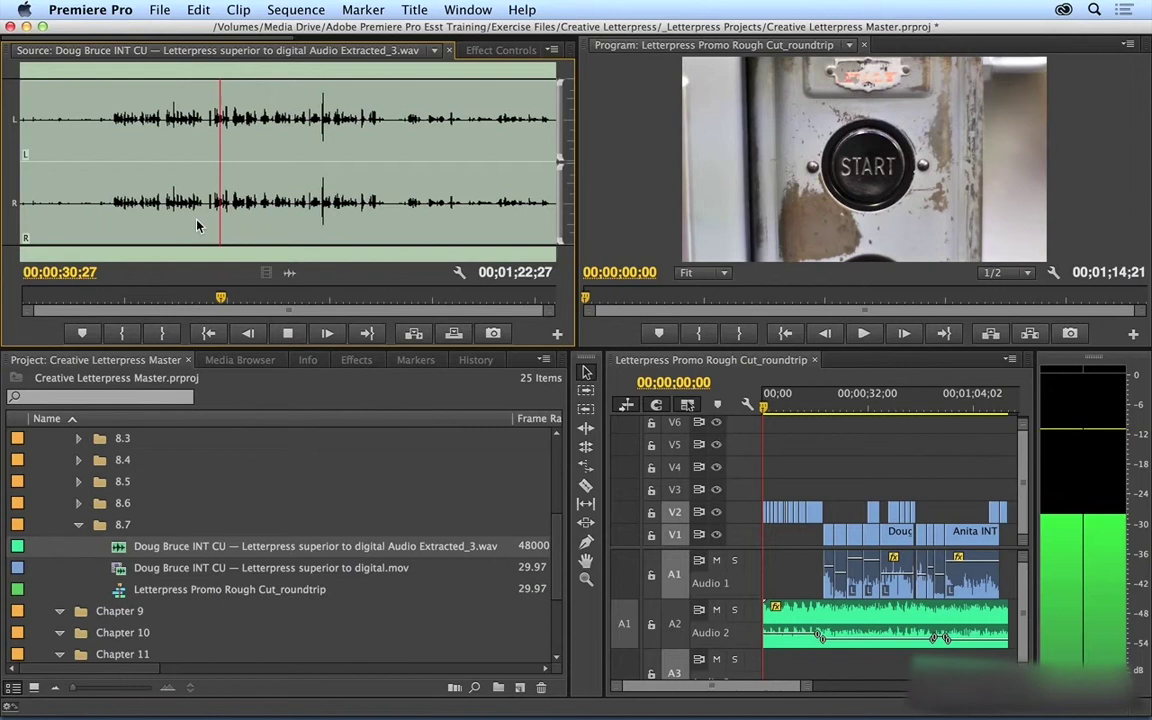
key("space")
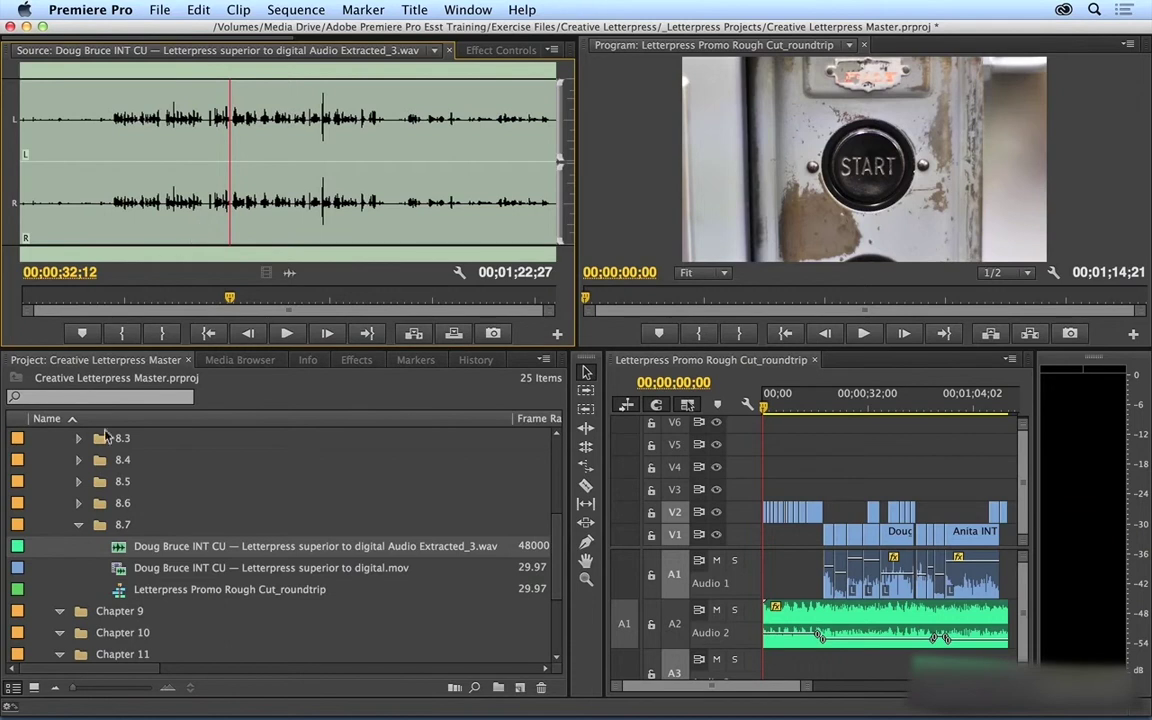
mouse_move(118, 551)
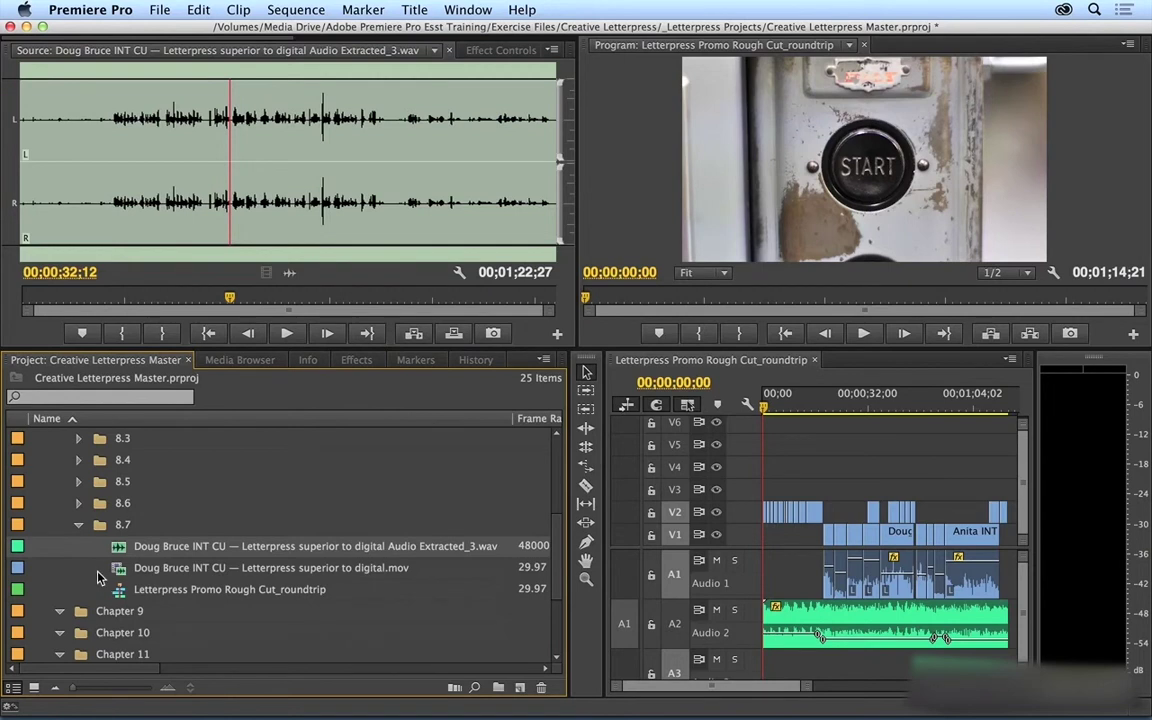
left_click_drag(88, 568, 193, 167)
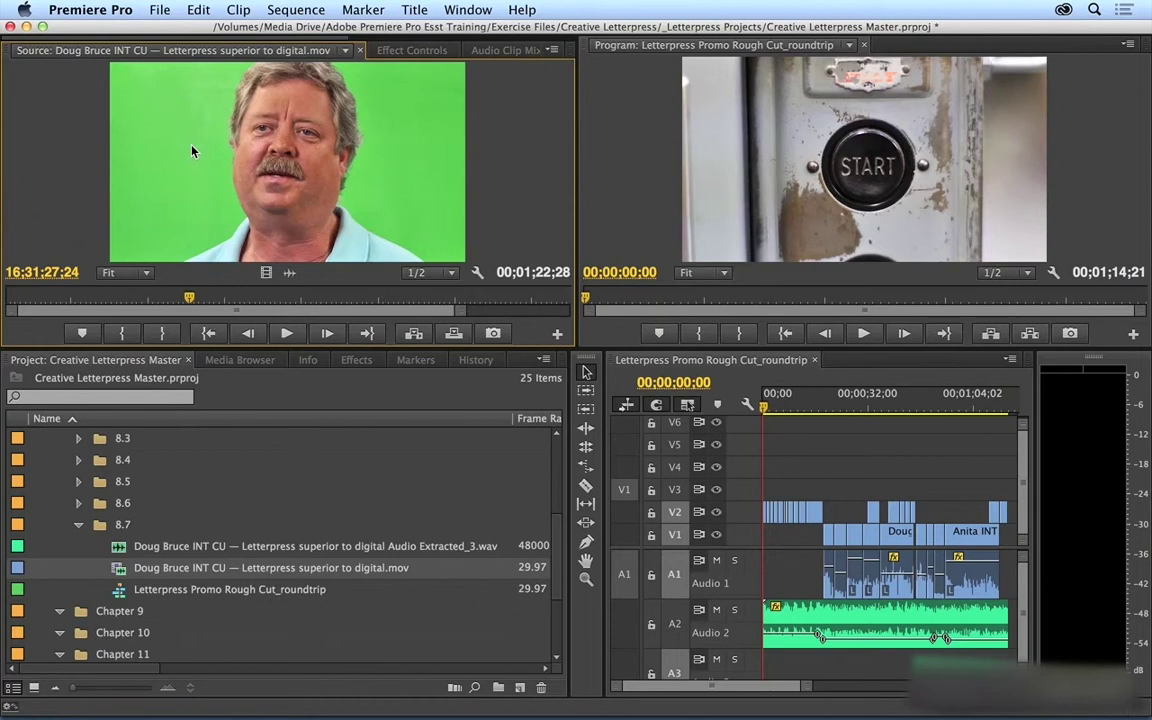
Move the playhead to 00;00;23;13 and play the sequence, listening with track A1 soloed.
left_click(840, 410)
key("equal")
key("equal")
key("equal")
key("equal")
key("equal")
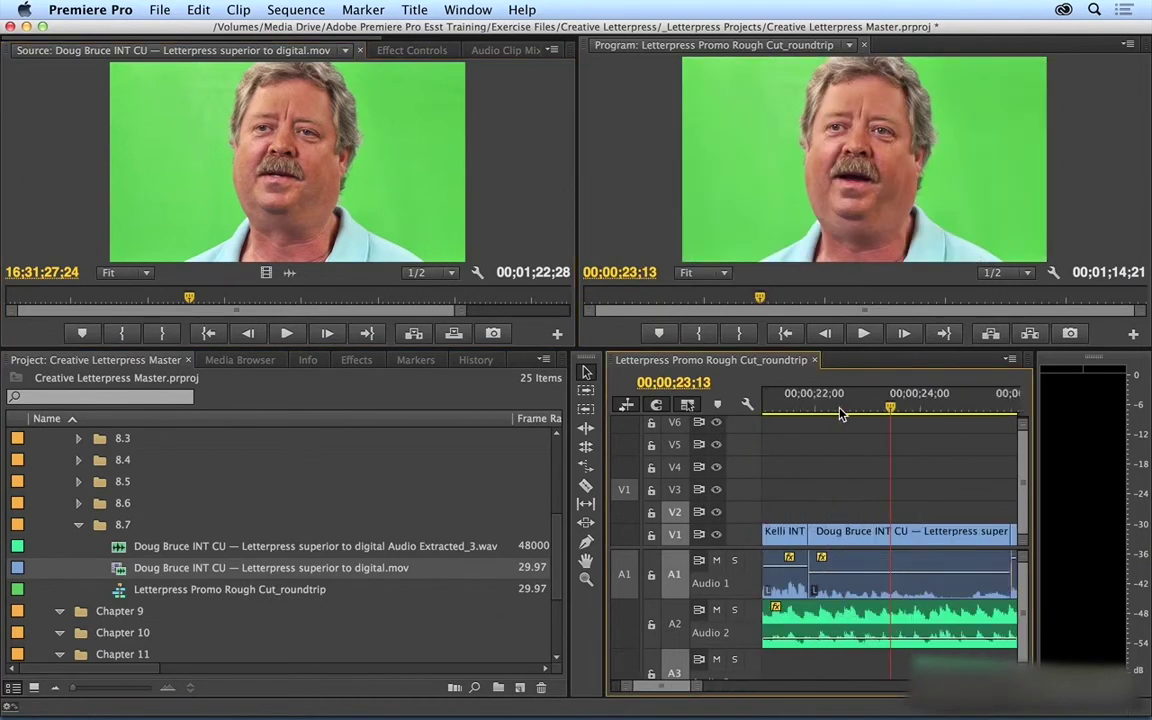
key("minus")
key("minus")
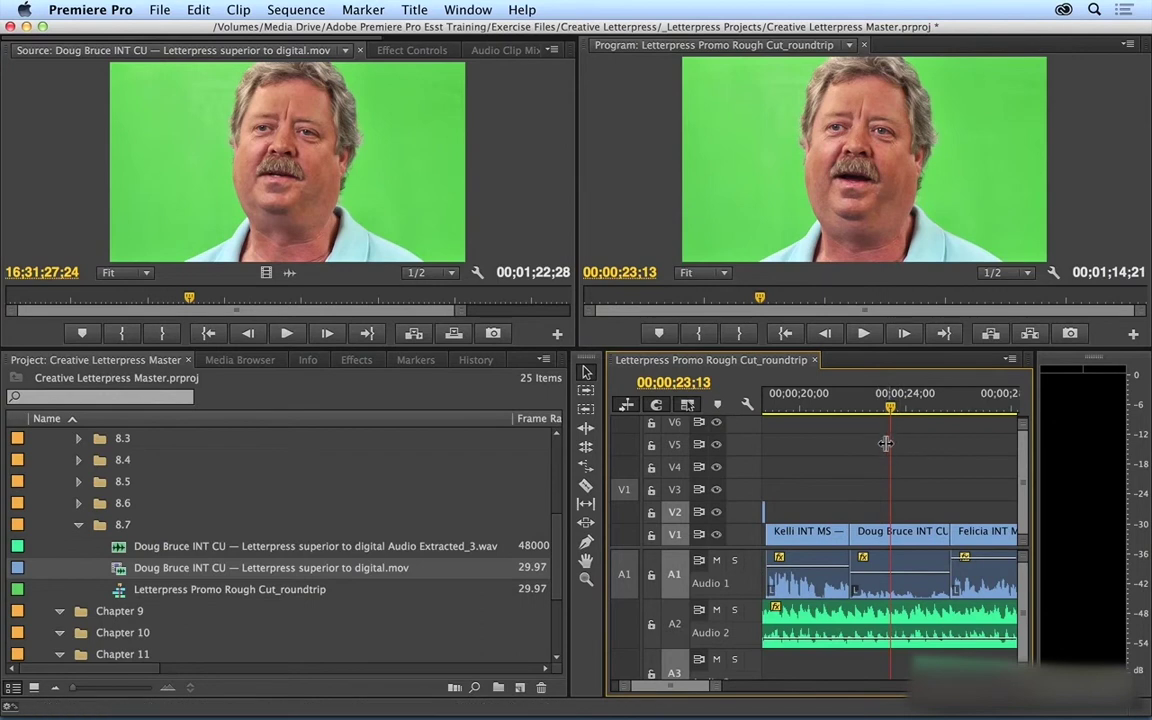
key("shift+k")
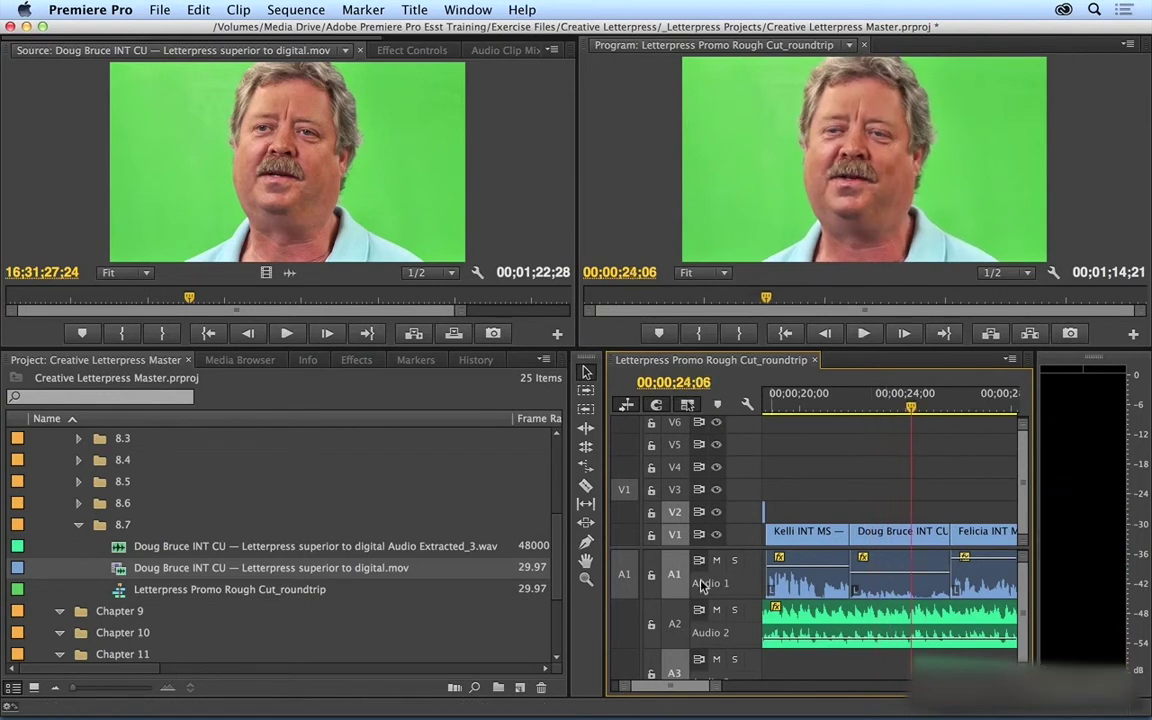
left_click(733, 562)
key("space")
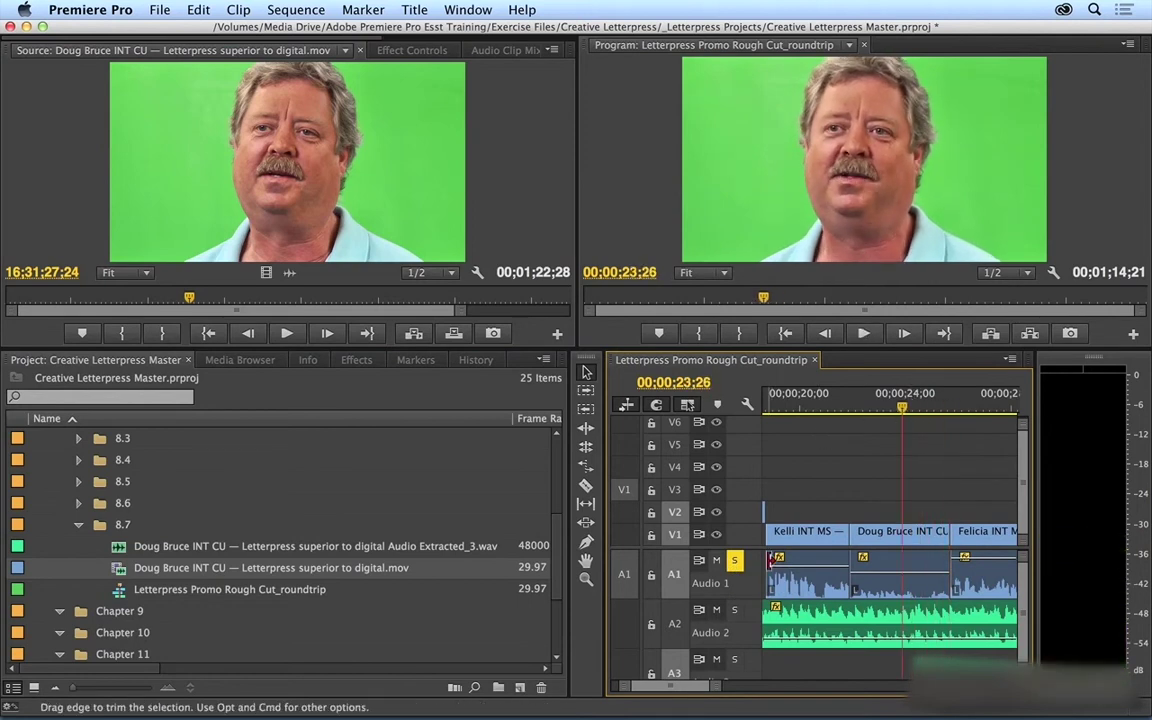
left_click(733, 562)
Send the interview audio clip on A1 to Audition with Edit Clip In Adobe Audition.
scroll(890, 580, "right", 1)
left_click(898, 583)
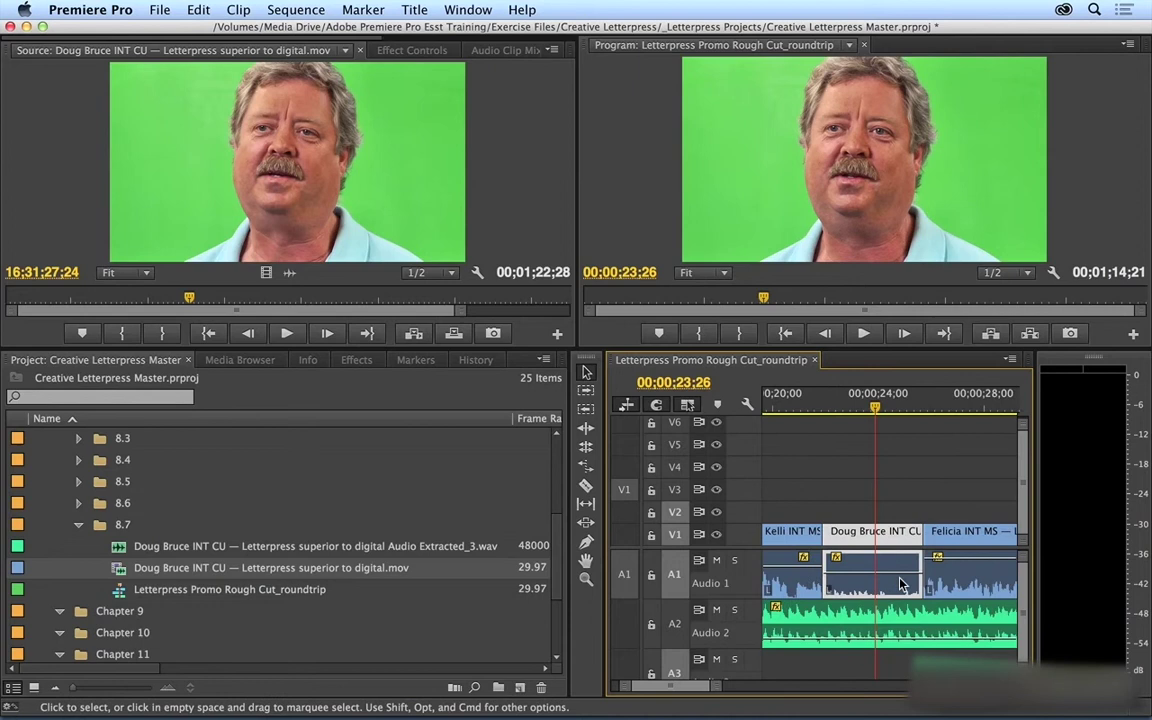
right_click(900, 585)
scroll(836, 617, "down", 10)
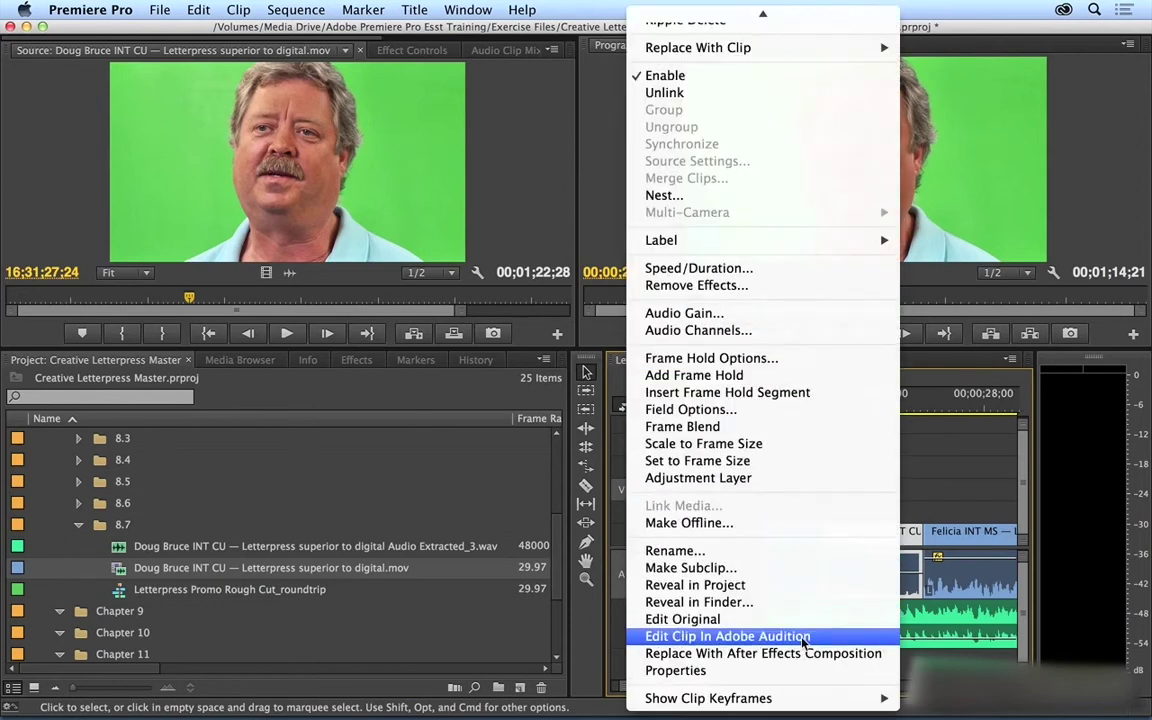
left_click(803, 641)
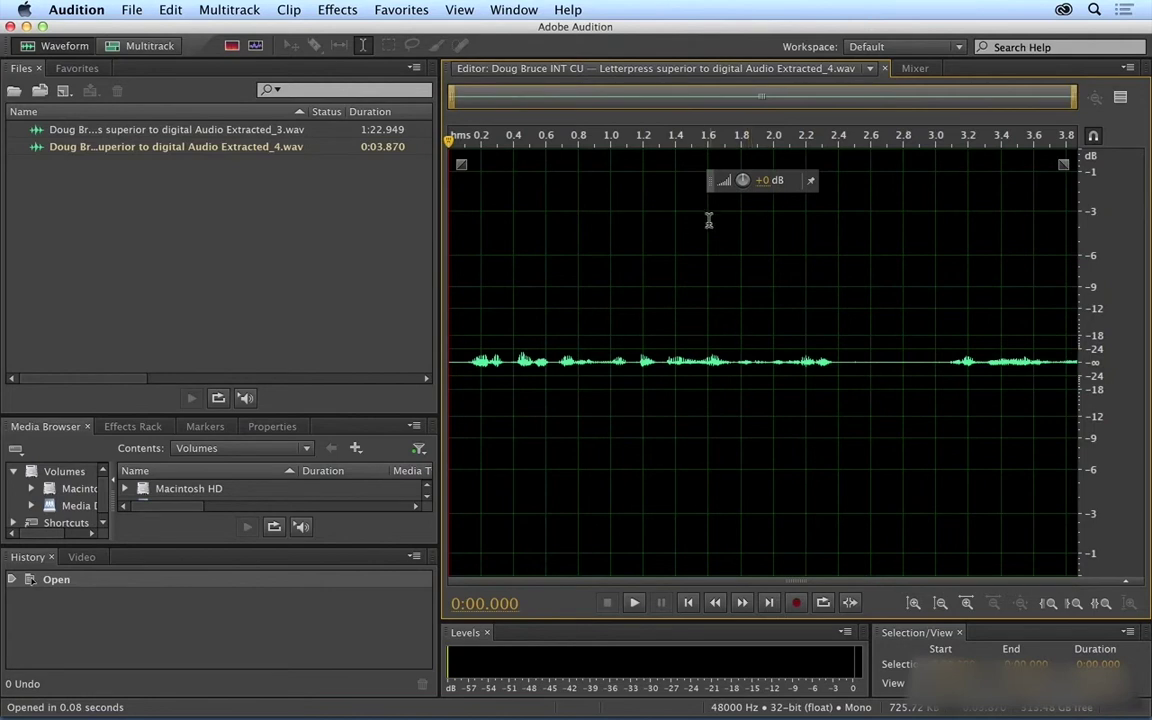
Boost Audio Extracted_4.wav by +15 dB with the volume knob while it plays.
left_click(622, 190)
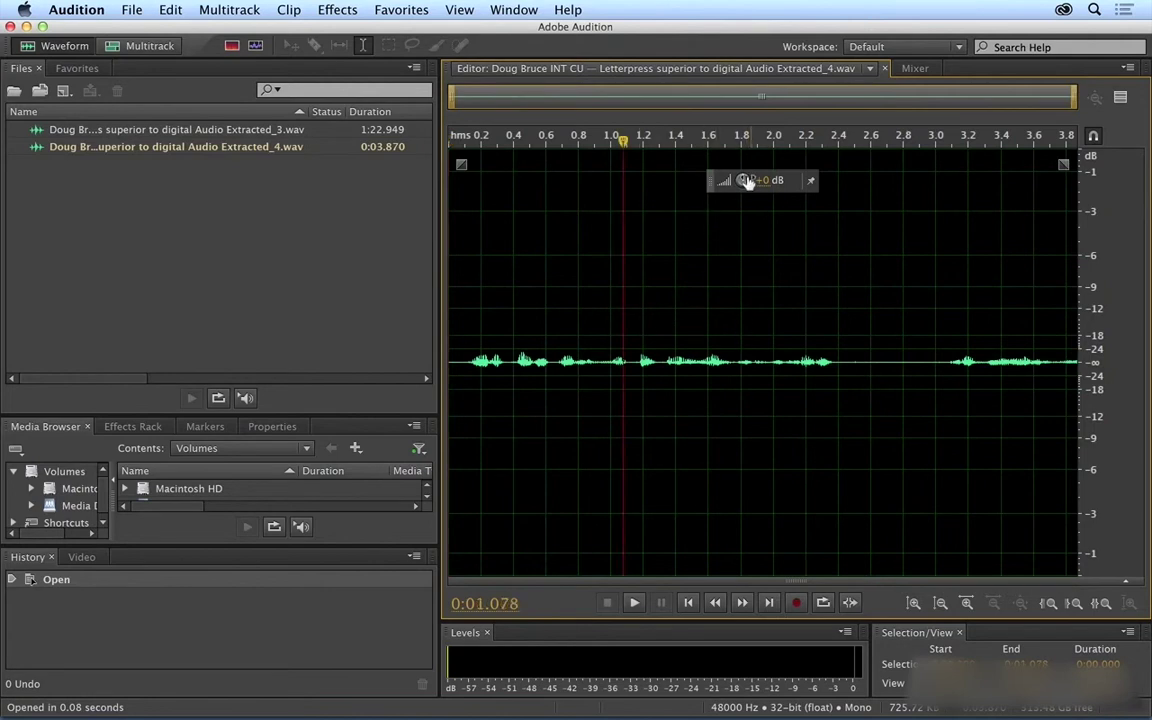
key("space")
left_click_drag(753, 185, 810, 181)
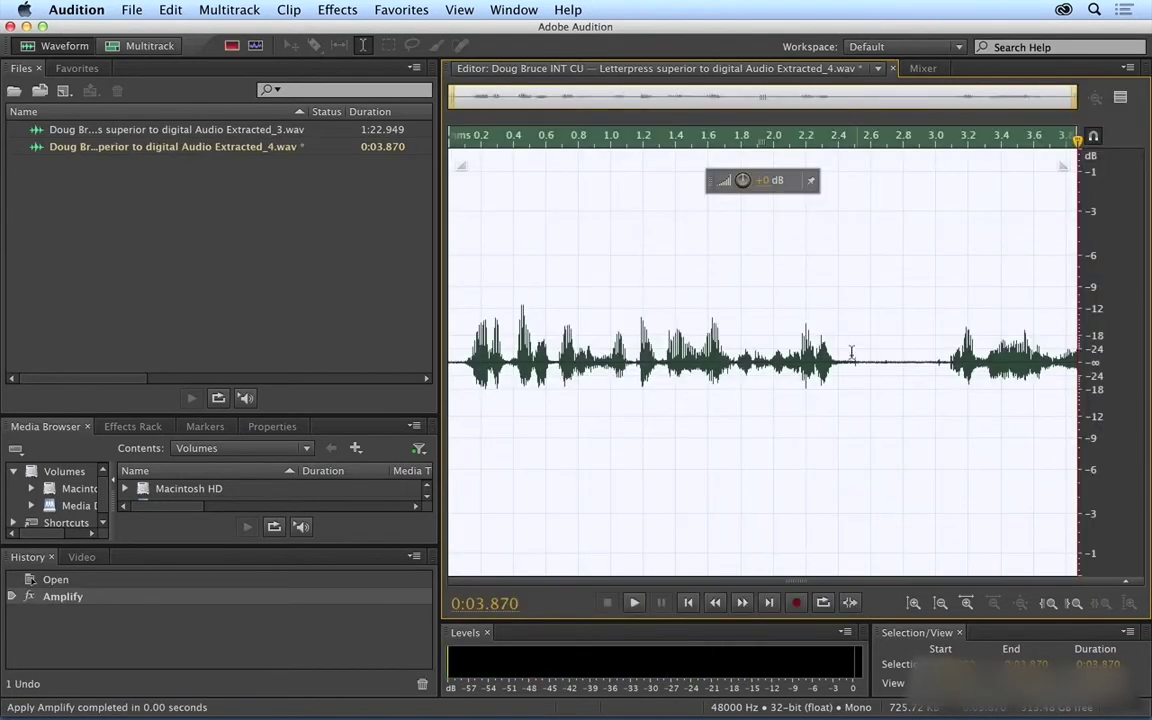
Capture a noise print from the quiet gap near 2.5 seconds, then select the whole waveform.
left_click_drag(857, 352, 925, 348)
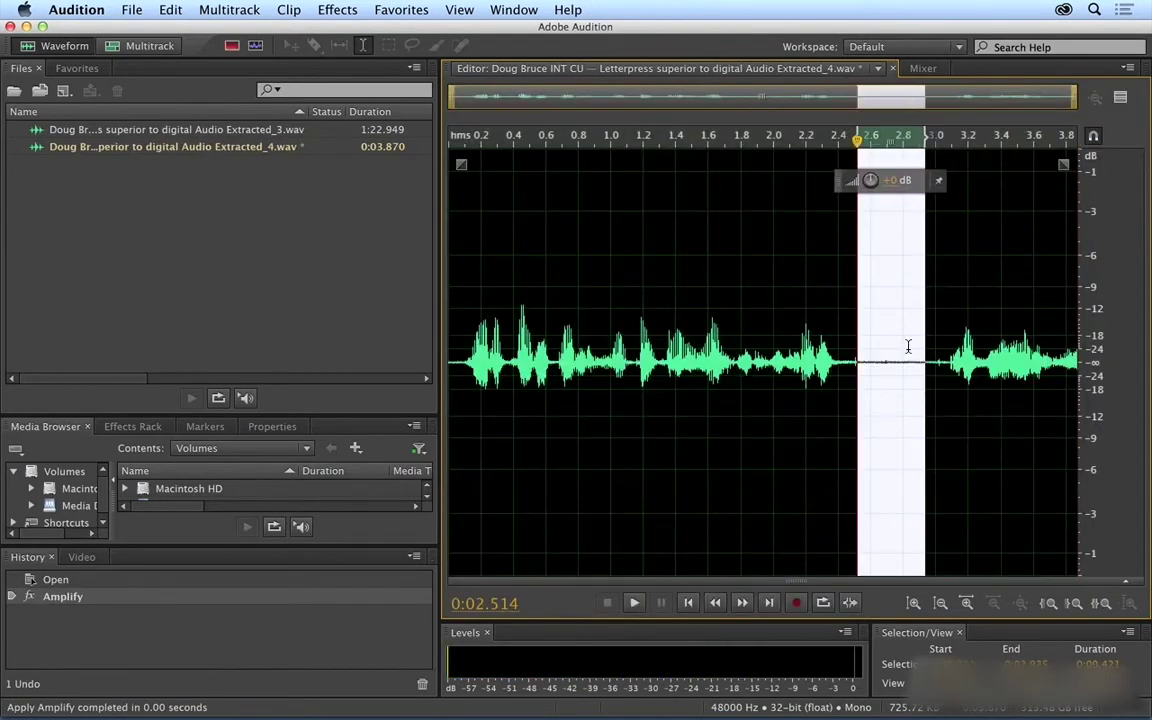
key("shift+p")
left_click(871, 360)
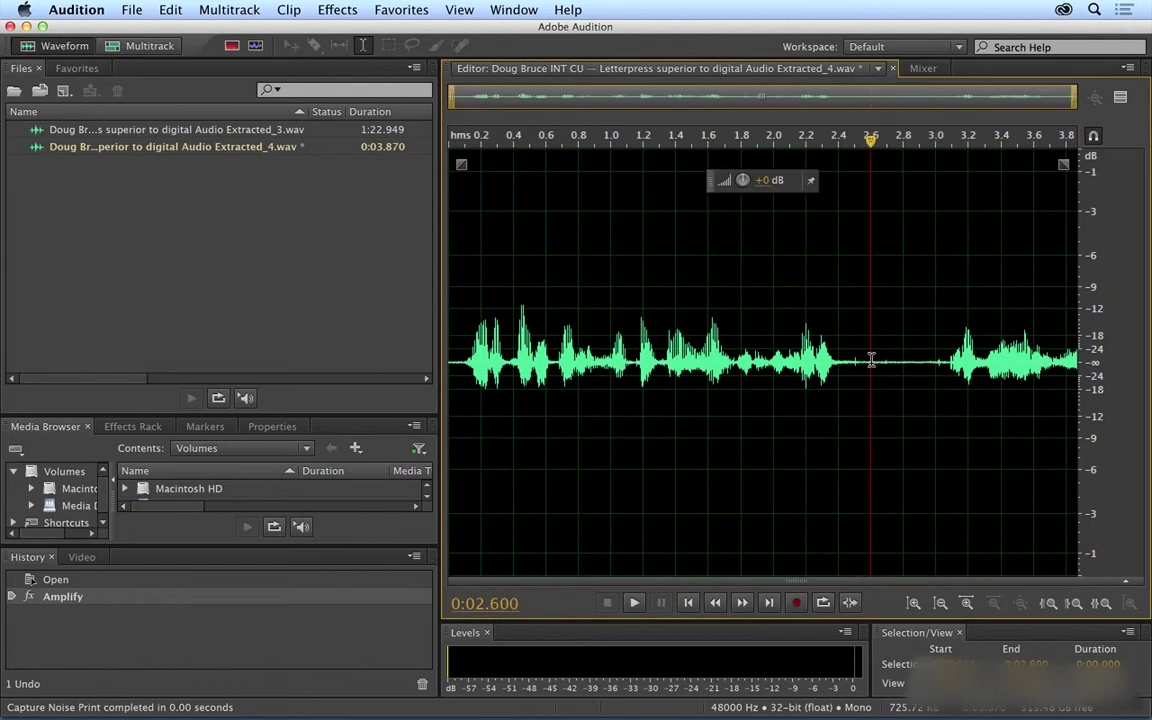
key("super+a")
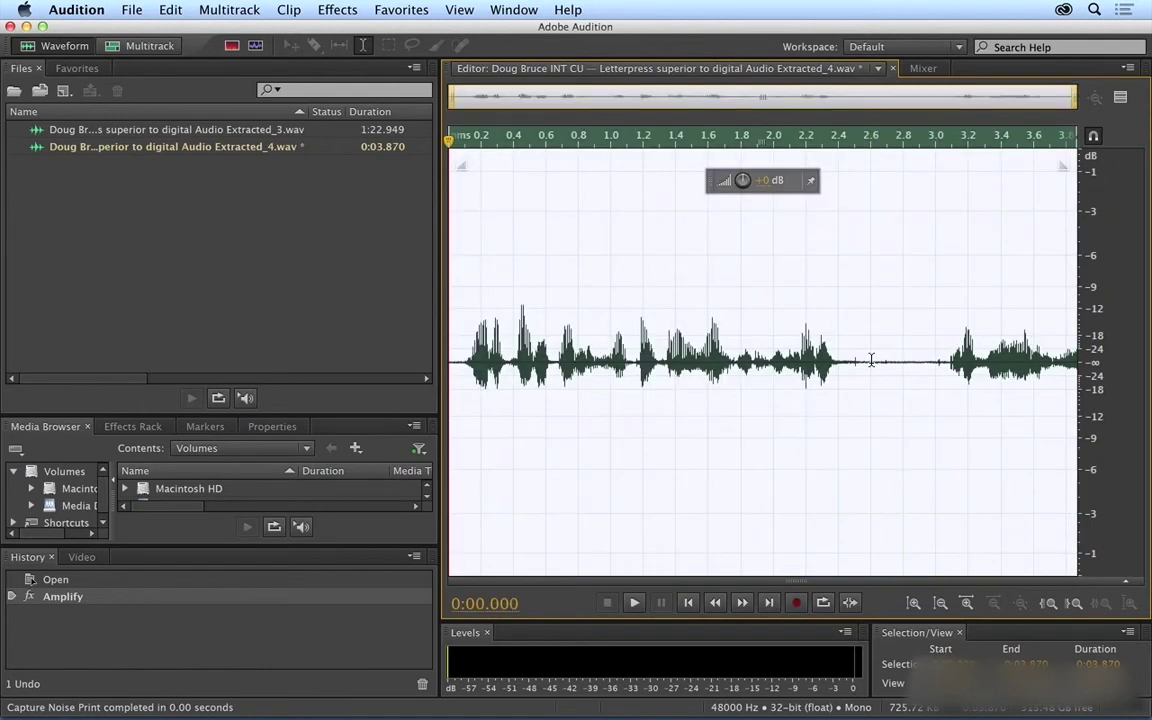
Preview and apply Noise Reduction to all of Audio Extracted_4.wav, then save the file.
key("super+shift+p")
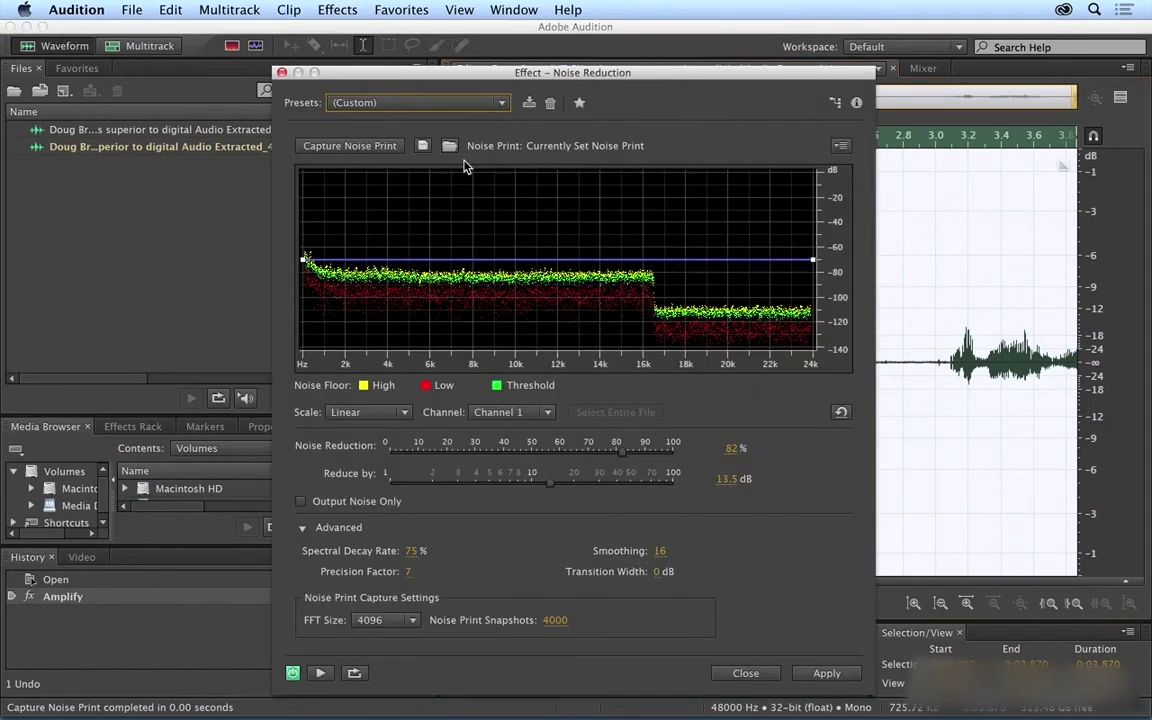
key("space")
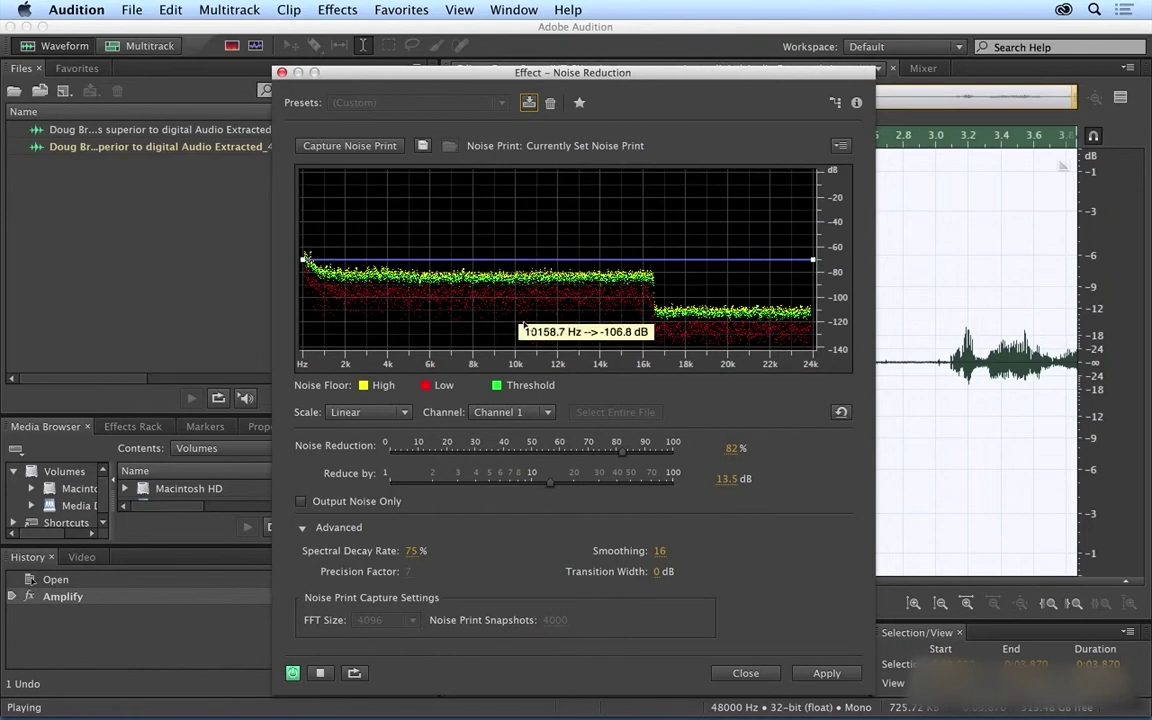
left_click(822, 673)
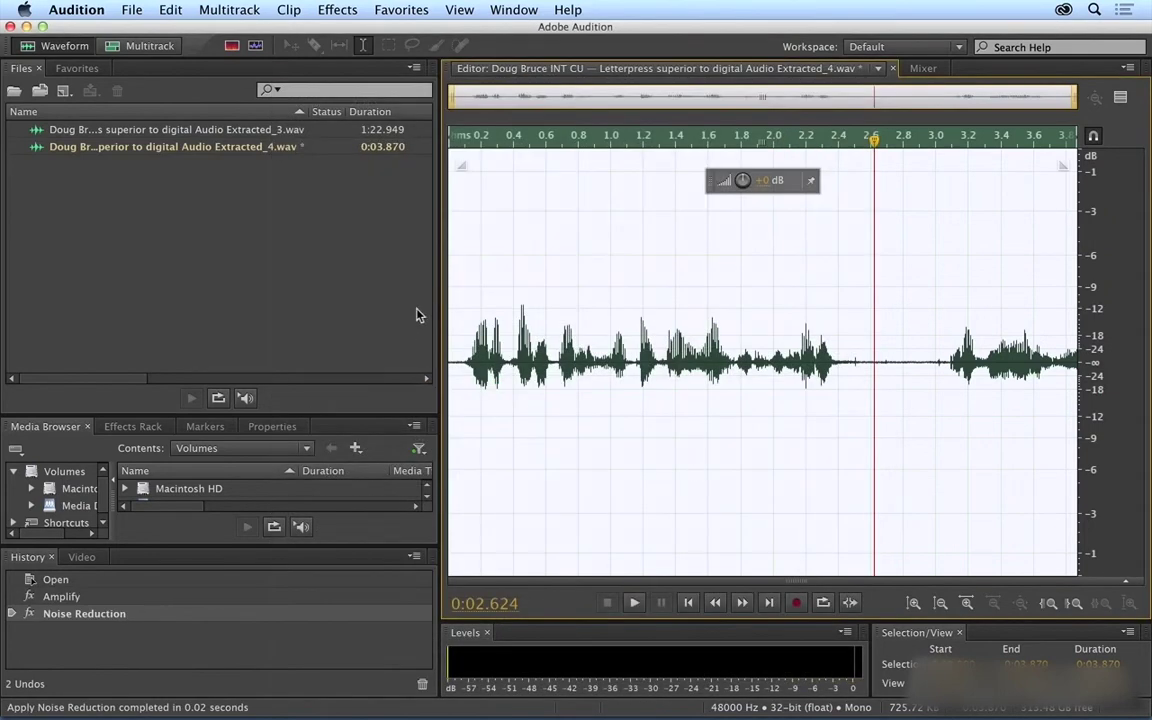
key("super+s")
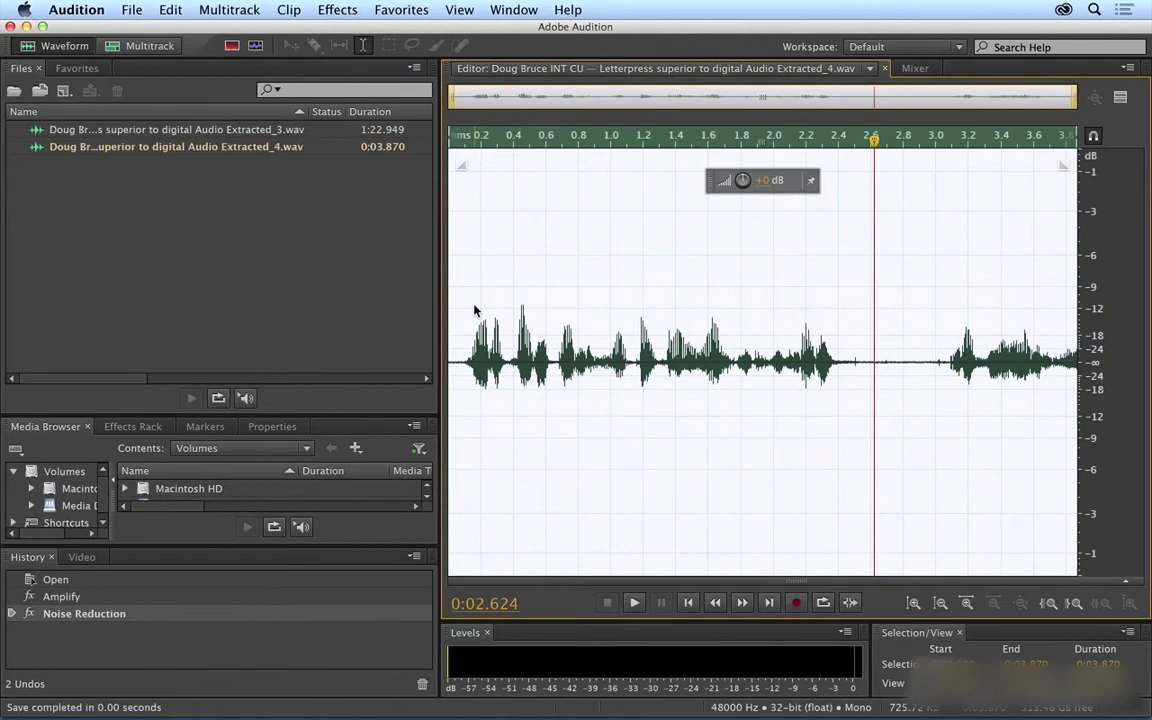
Back in Premiere Pro, play the sequence from just before the interview clip.
key("super+Tab")
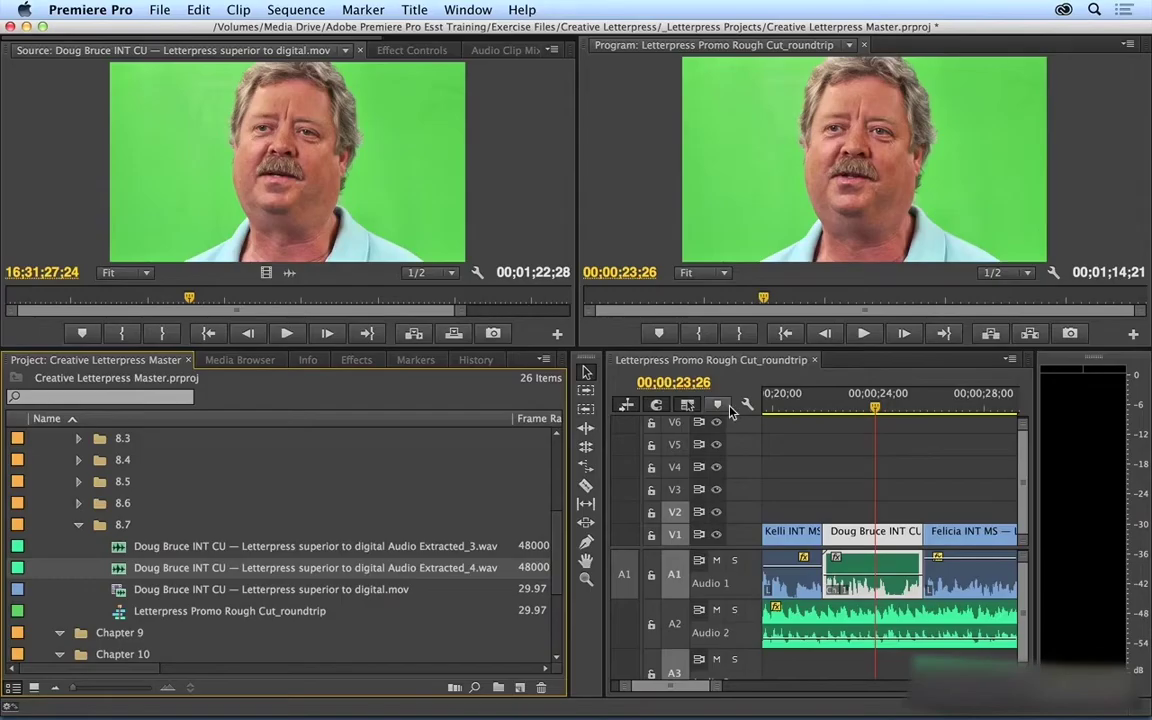
left_click(828, 414)
key("space")
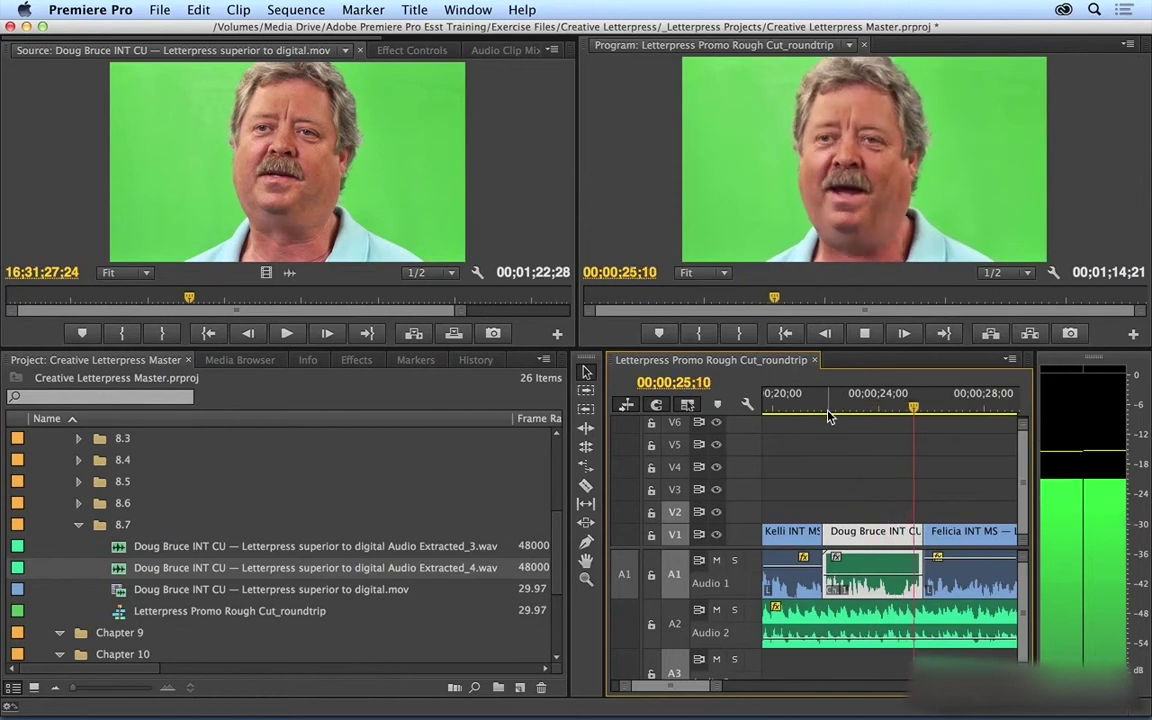
key("space")
Replay the interview section from about 22 seconds to check the cleaned audio.
left_click_drag(895, 640, 895, 634)
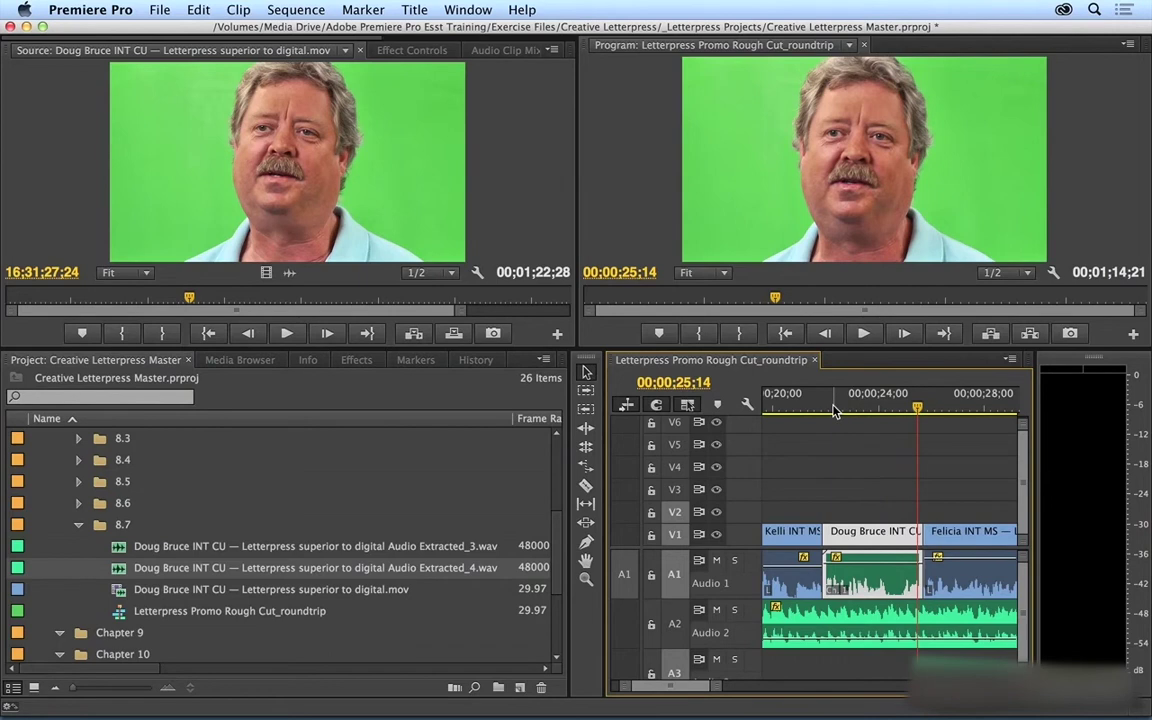
left_click(835, 410)
key("space")
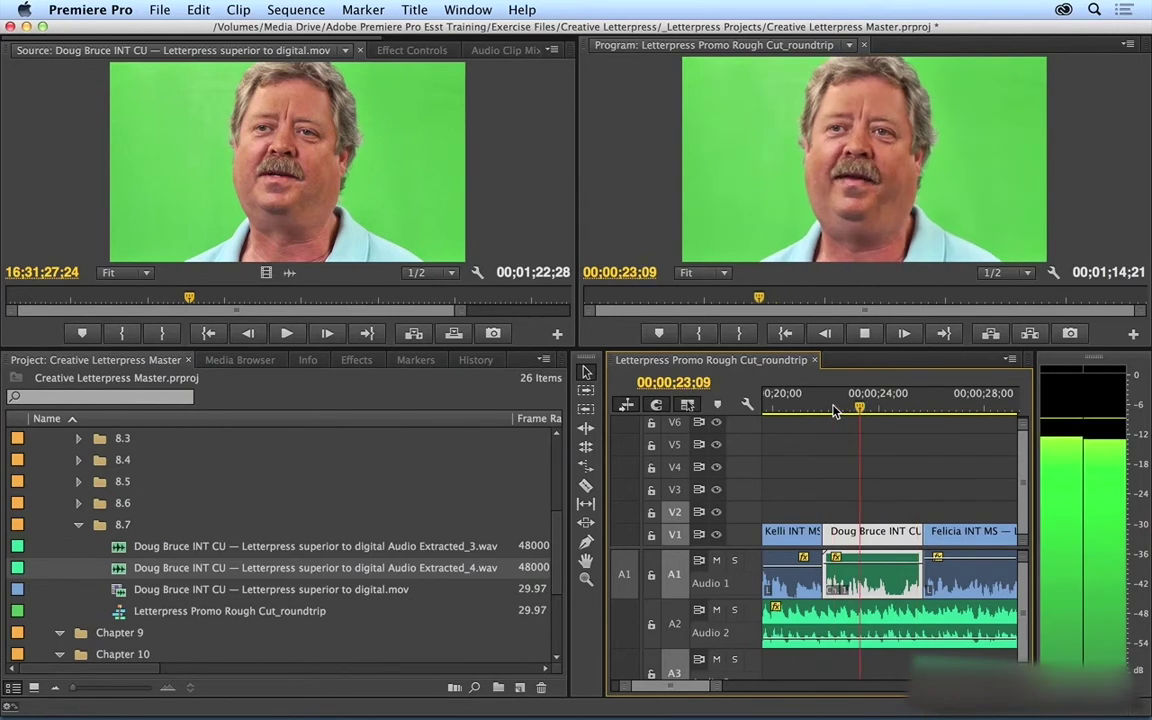
key("space")
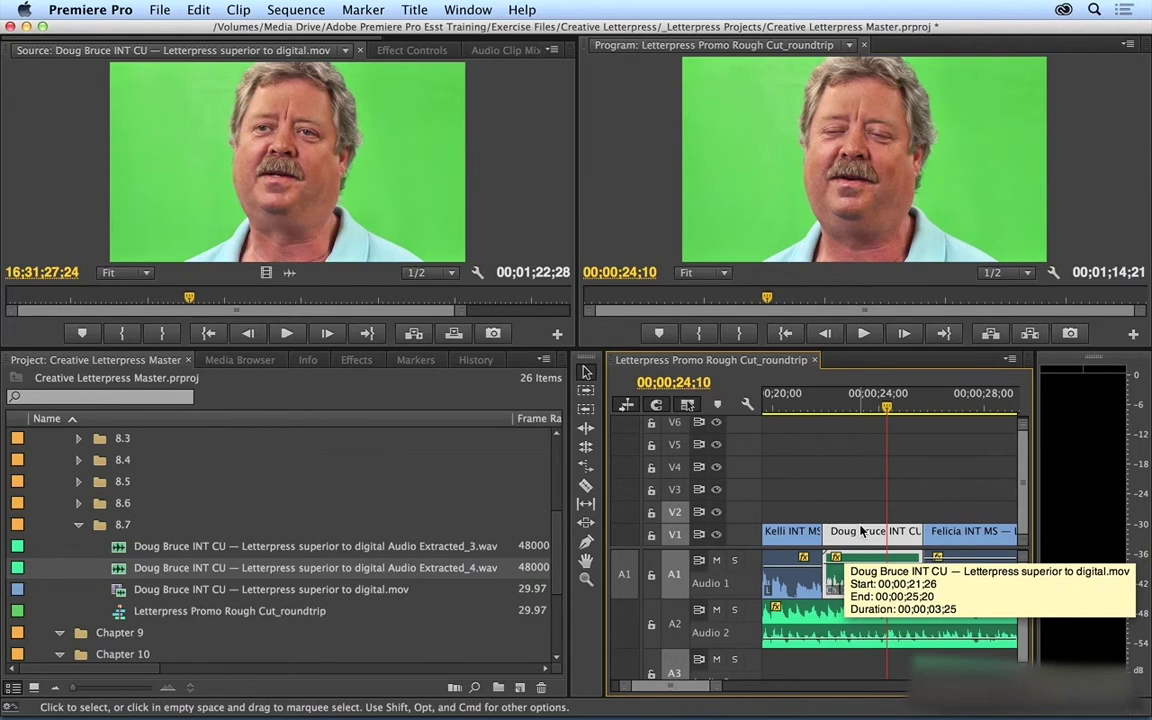
Choose Edit in Adobe Audition > Sequence for the Letterpress Promo Rough Cut_roundtrip sequence.
left_click(117, 615)
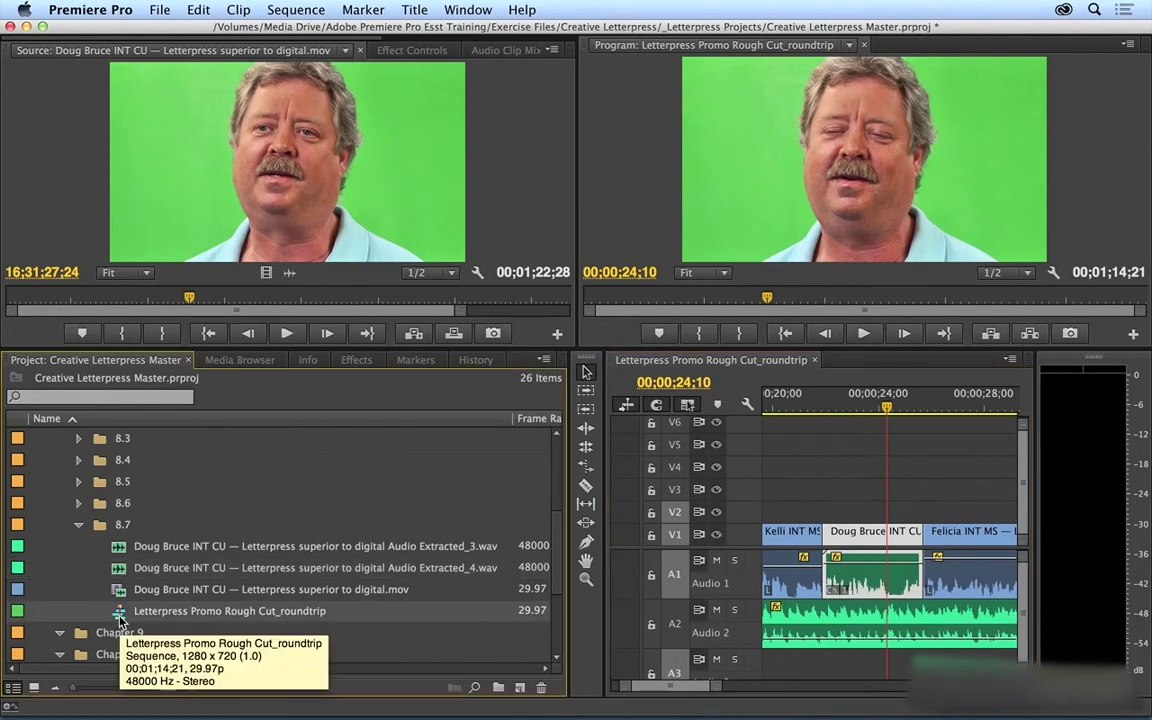
right_click(119, 620)
mouse_move(227, 655)
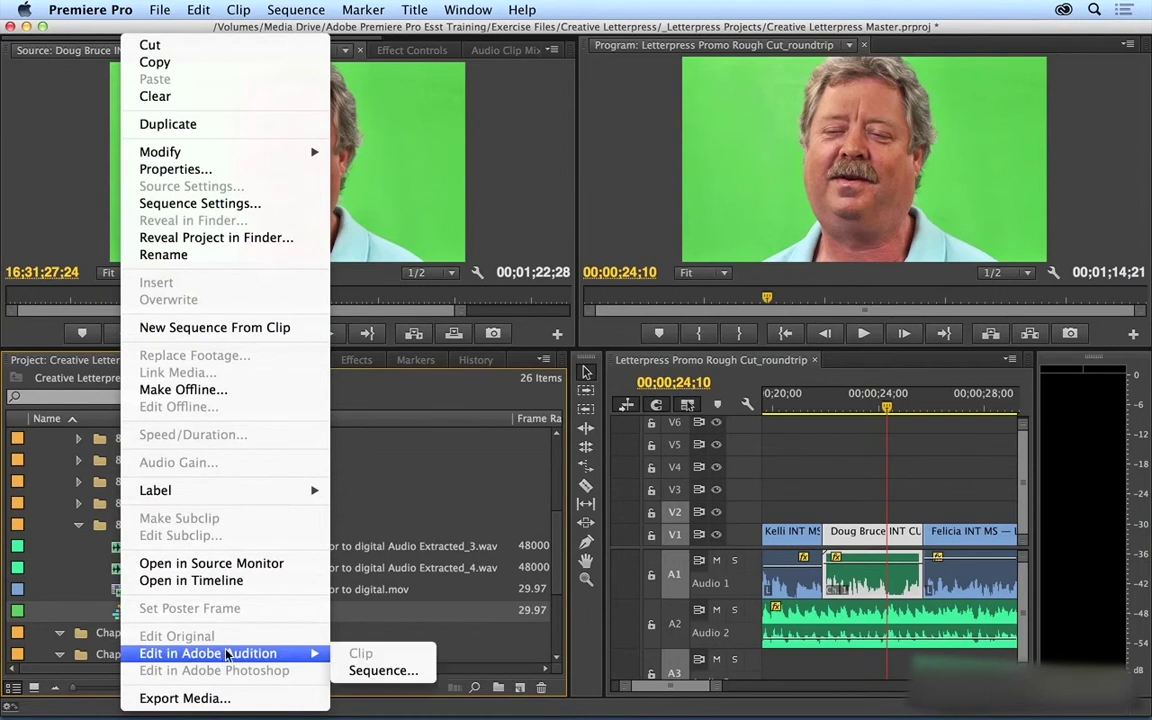
left_click(384, 671)
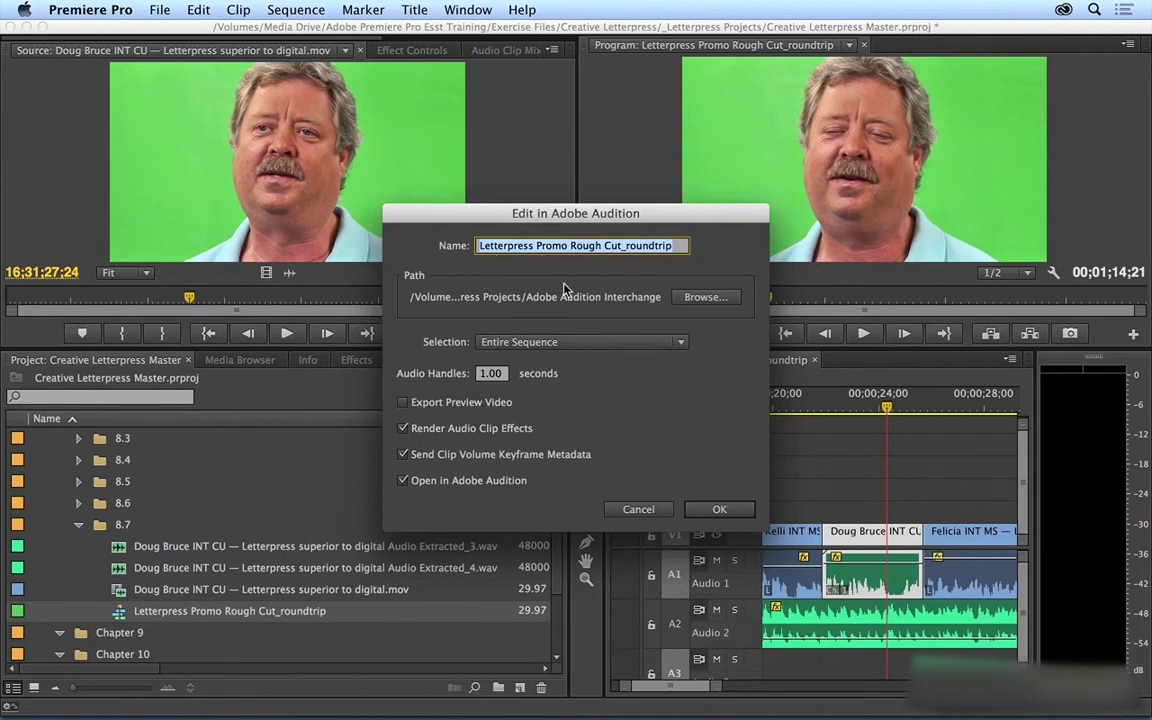
Keep the range at Entire Sequence, enable Export Preview Video, then cancel the send.
left_click(591, 342)
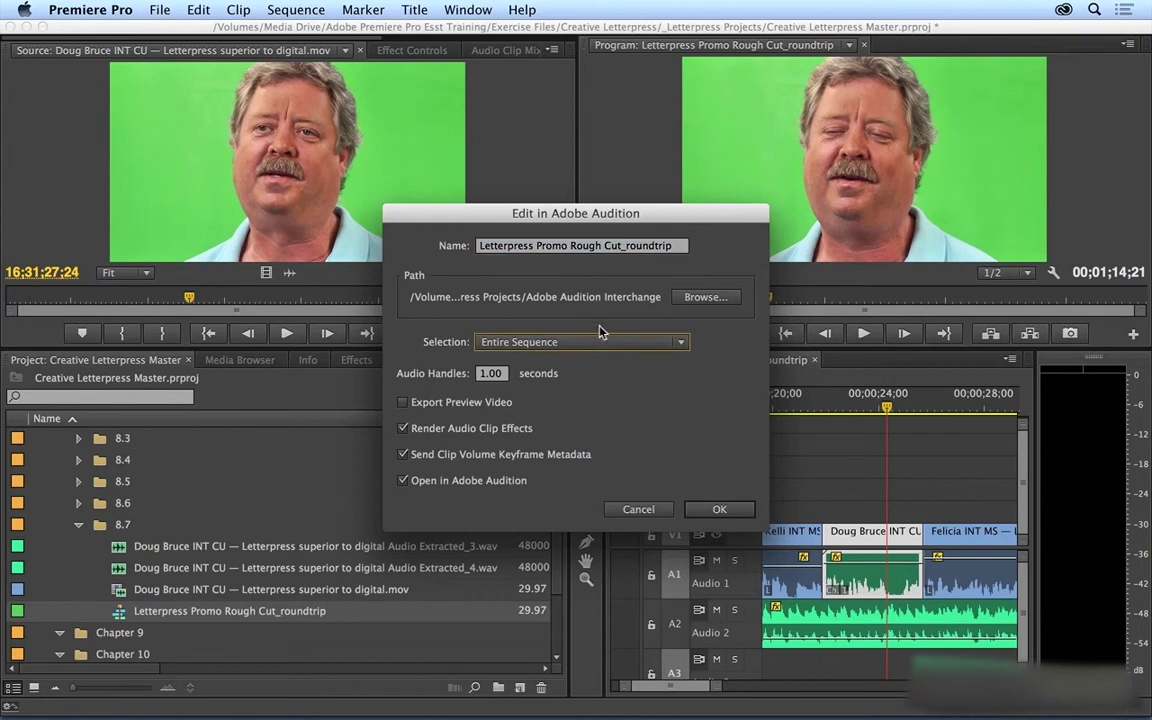
left_click(608, 342)
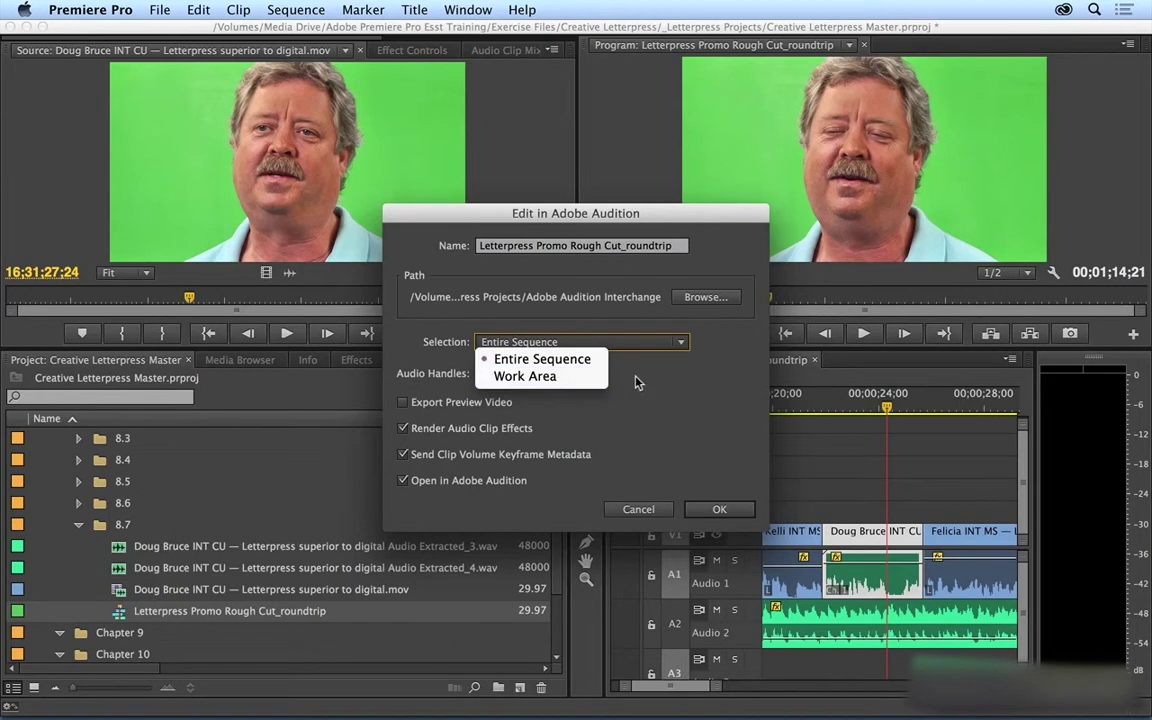
left_click(565, 358)
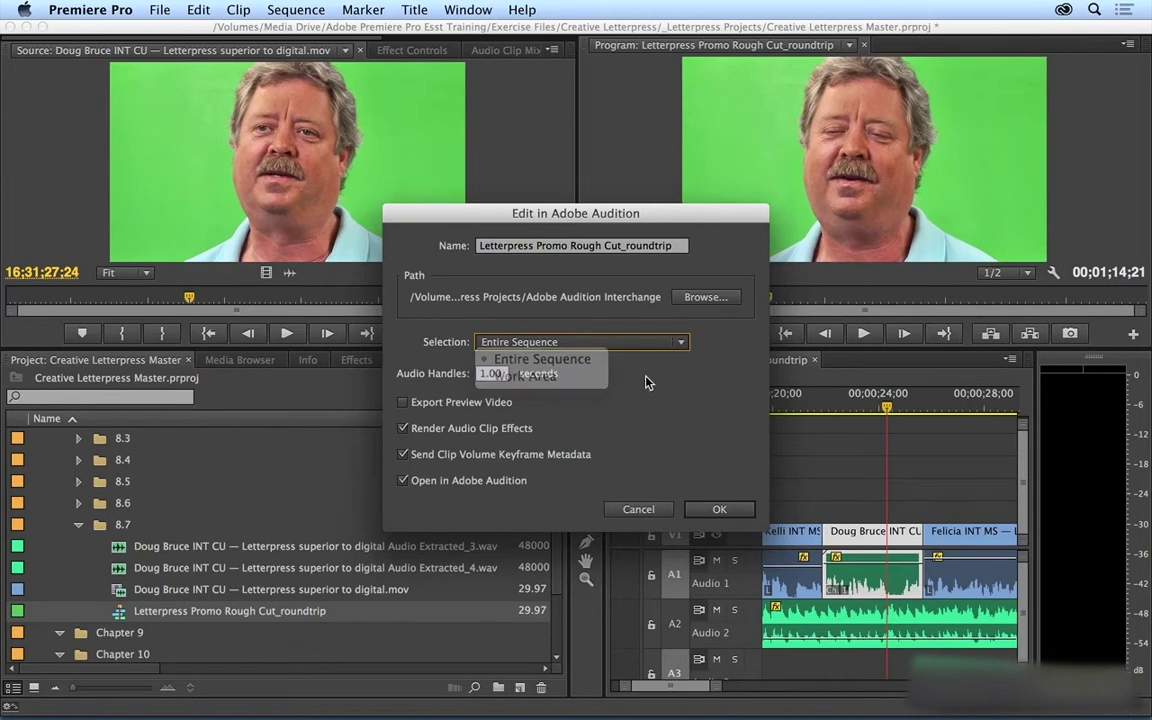
left_click(462, 402)
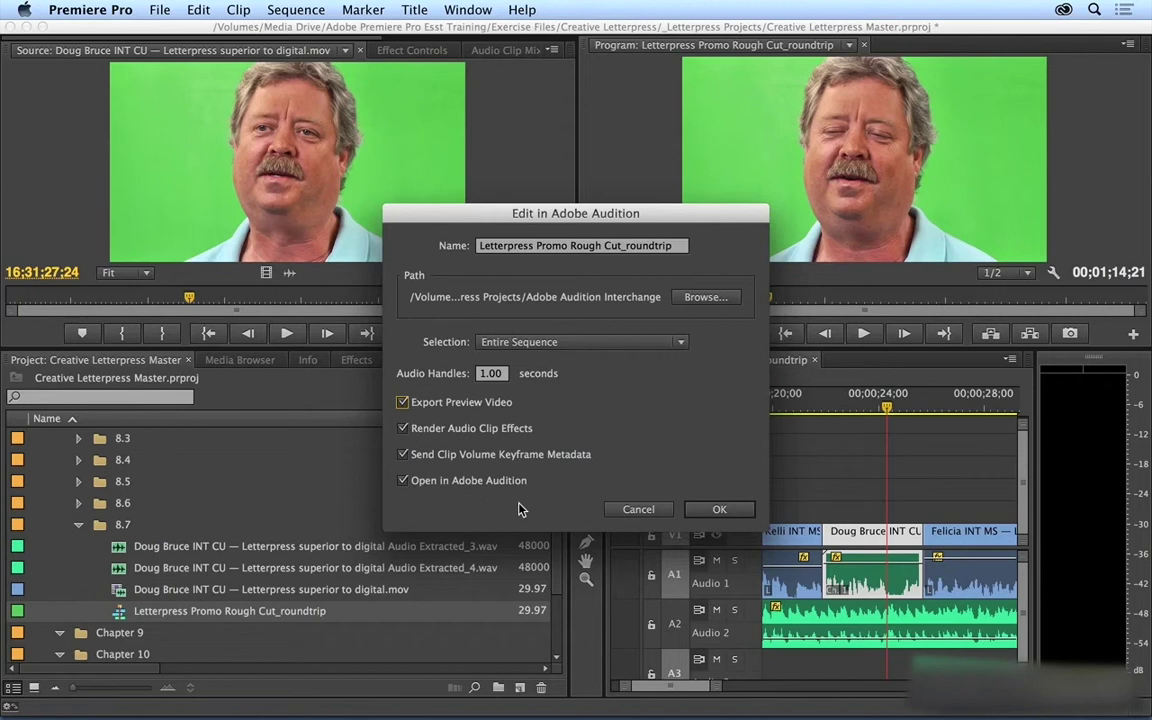
left_click(641, 510)
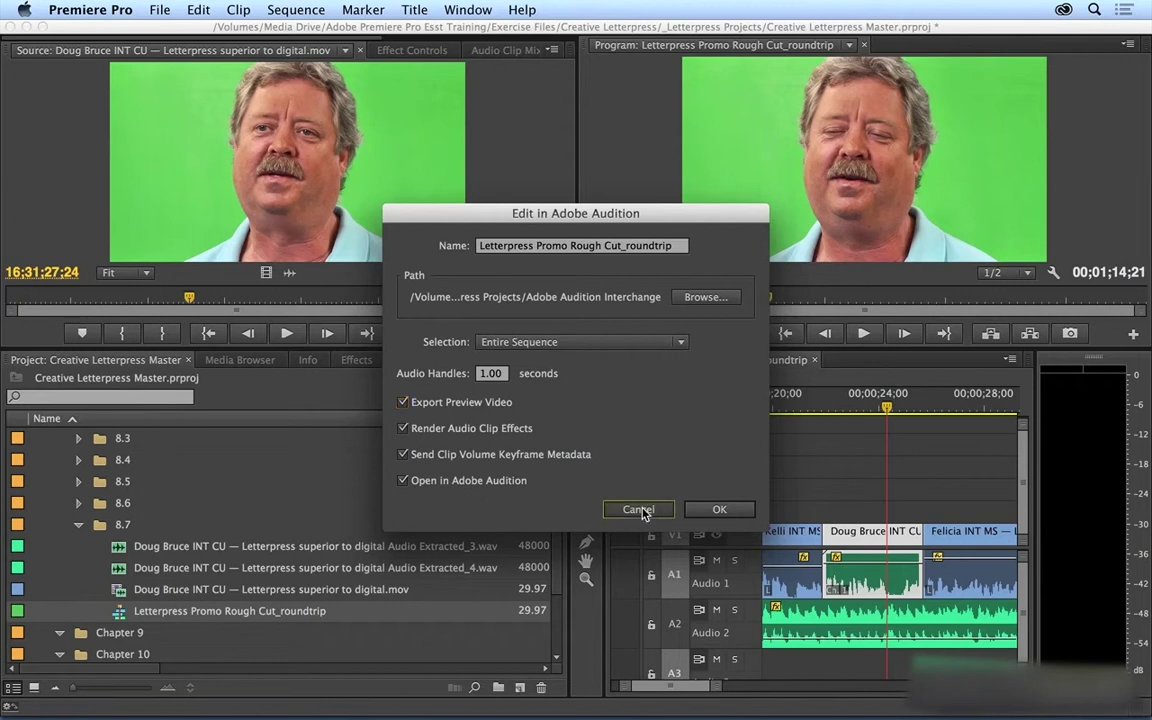